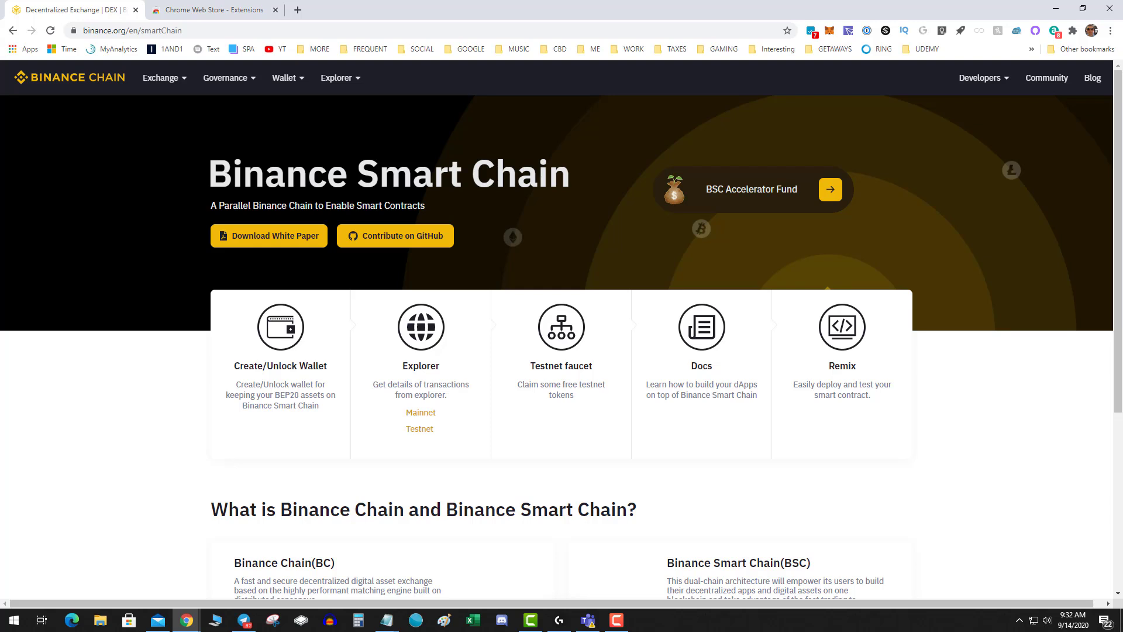
- Check the Chrome Web Store extensions tab, then return to the Binance Smart Chain page
{"action": "left_click", "coordinate": [157, 9]}
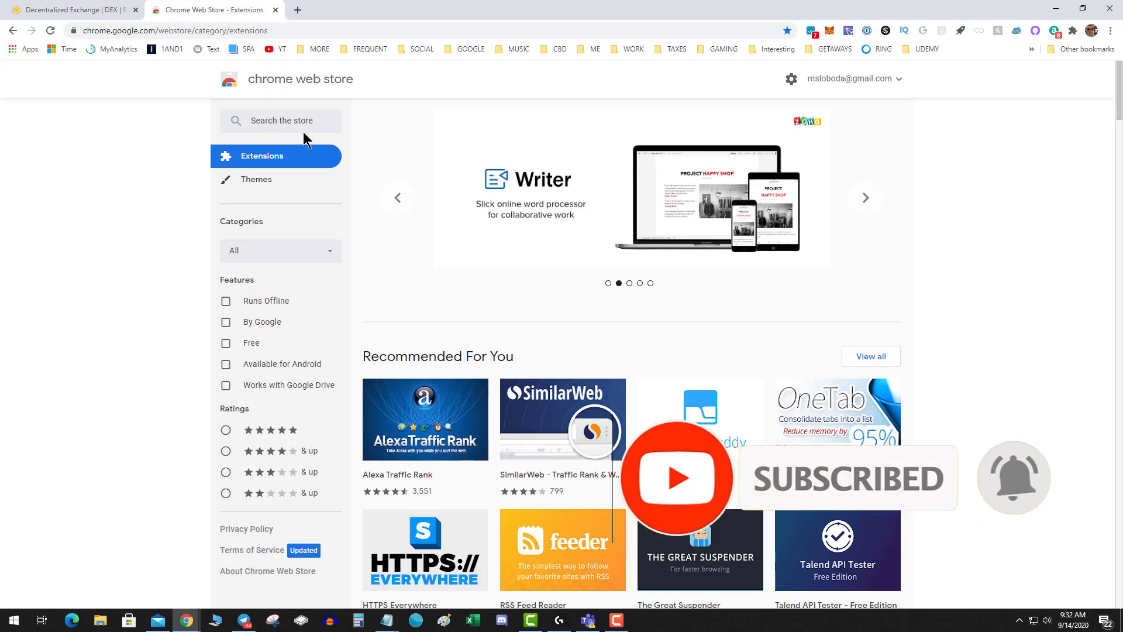
{"action": "left_click", "coordinate": [86, 10]}
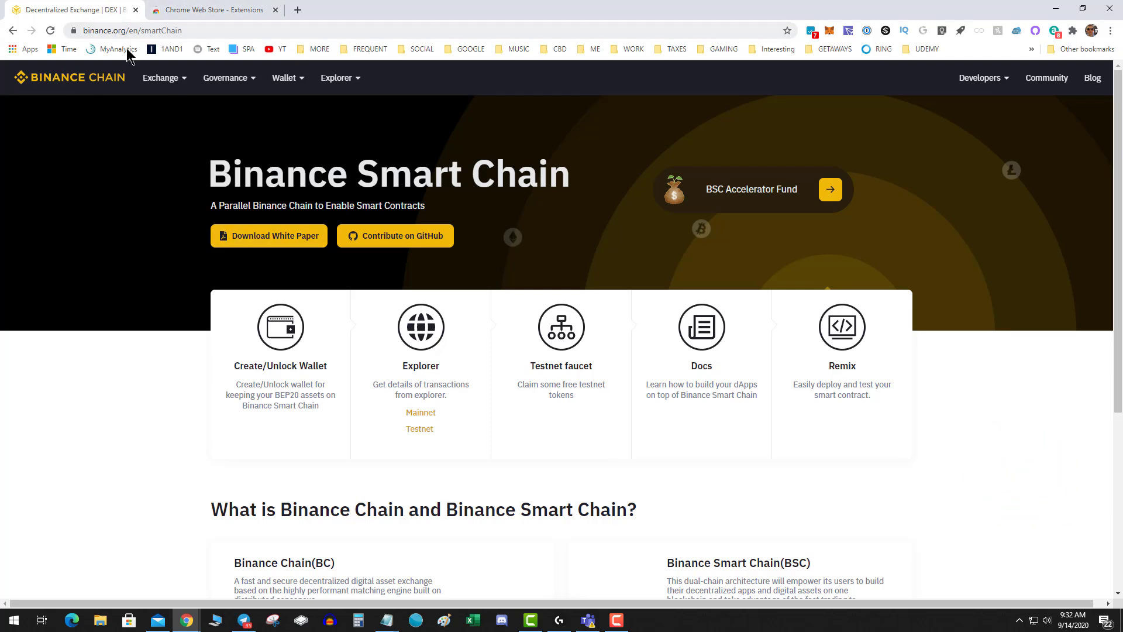
- Install the Binance Chain Wallet extension from its Create/Unlock Wallet store listing
{"action": "left_click", "coordinate": [281, 353]}
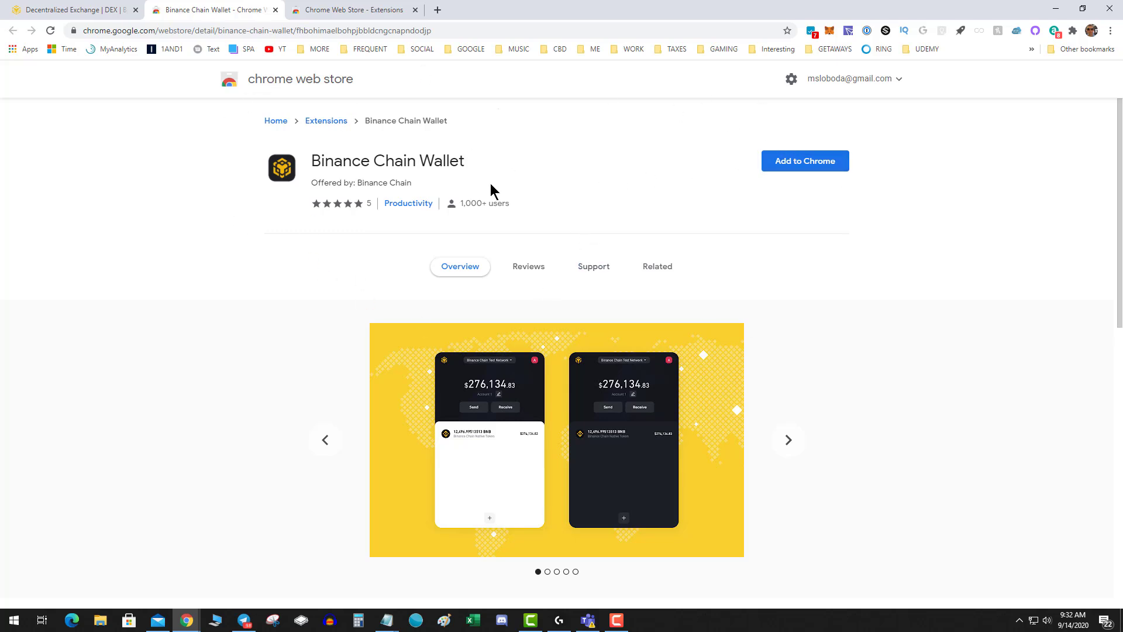
{"action": "left_click", "coordinate": [800, 161]}
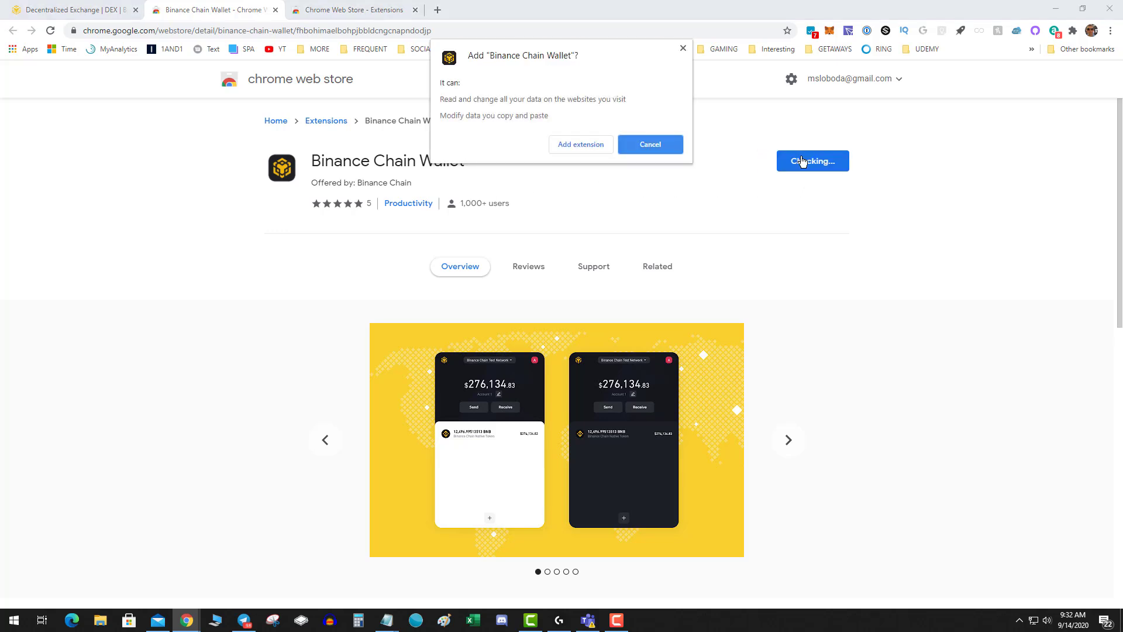
{"action": "left_click", "coordinate": [574, 146]}
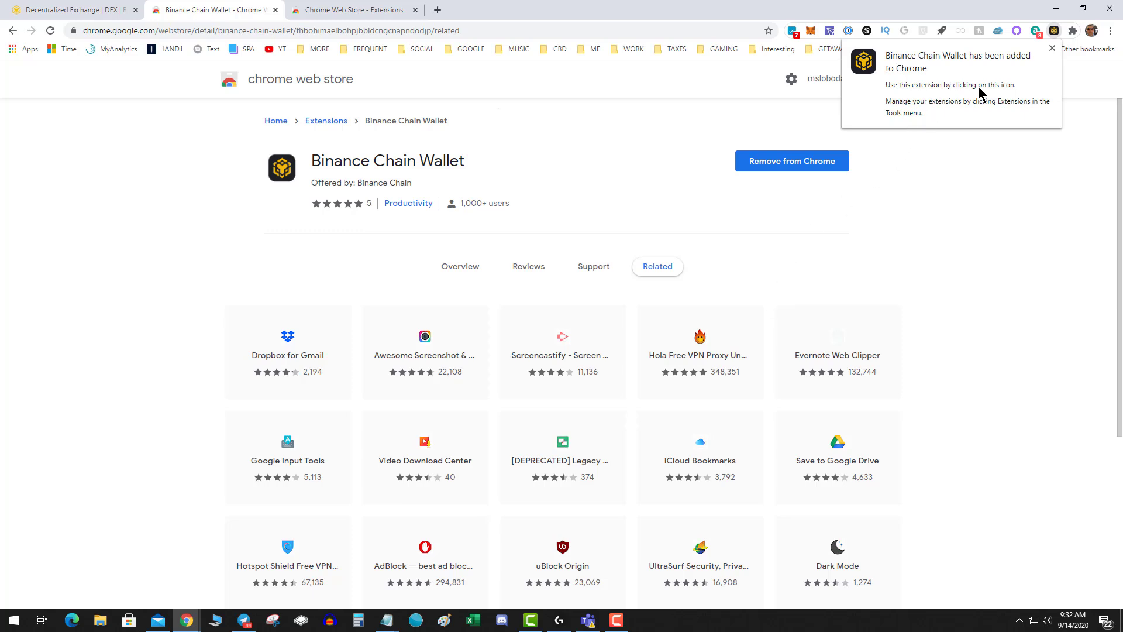
{"action": "left_click", "coordinate": [1052, 49]}
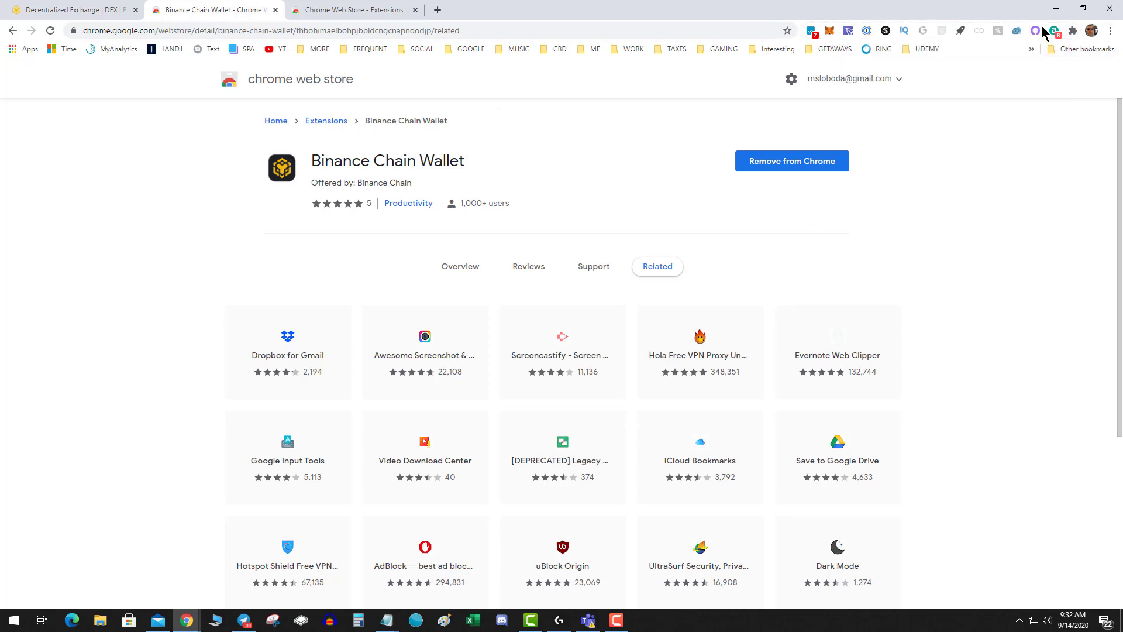
- Pin Binance Chain Wallet to the toolbar and drag its icon to the left
{"action": "left_click", "coordinate": [1073, 32]}
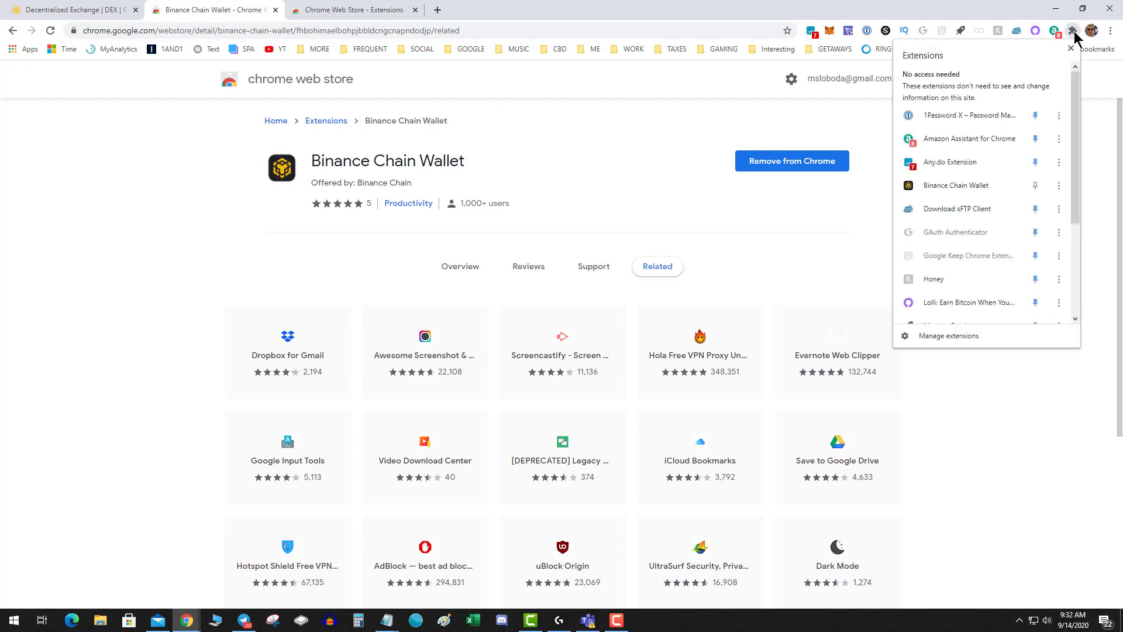
{"action": "left_click", "coordinate": [1036, 186]}
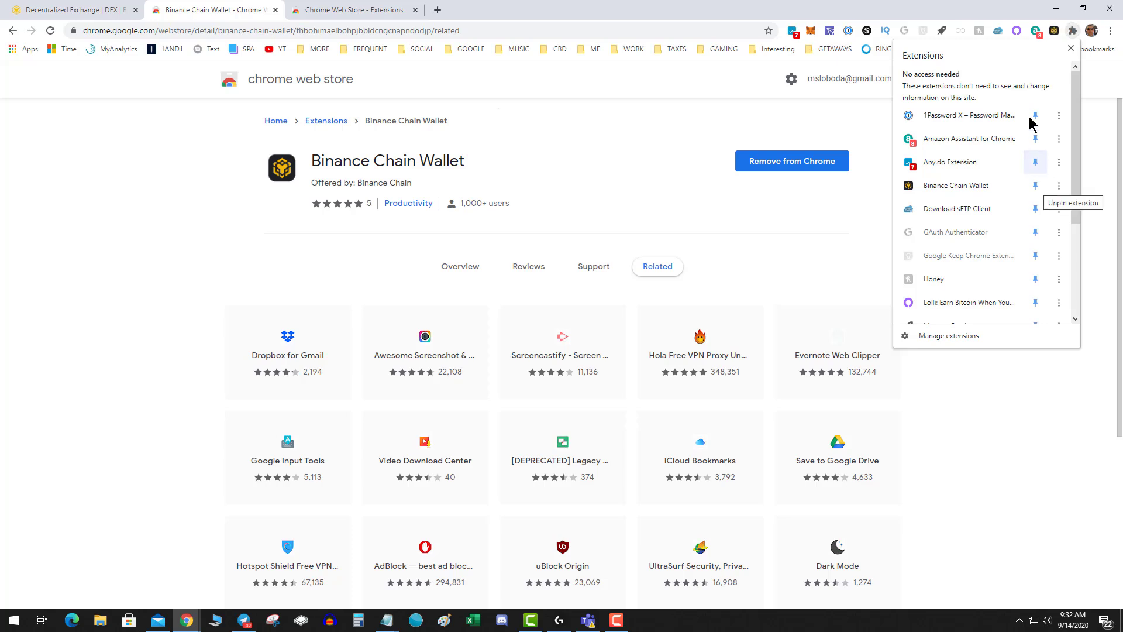
{"action": "left_click_drag", "start_coordinate": [1055, 33], "coordinate": [811, 30]}
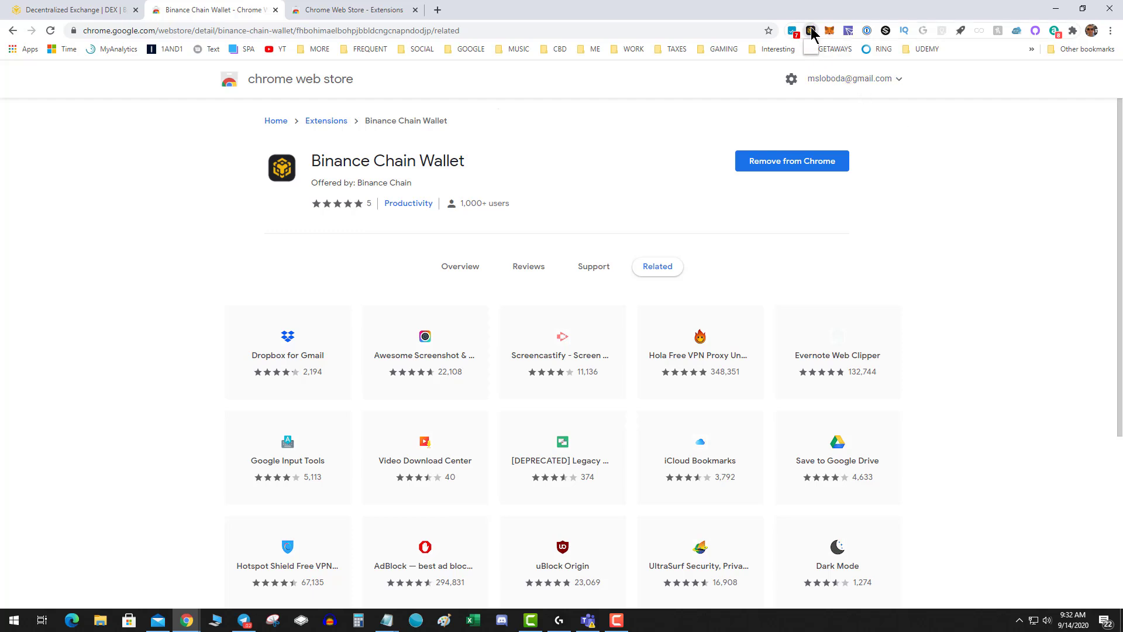
- Choose 'I do not own a wallet' in Binance Chain Wallet, then type and clear a trial password
{"action": "left_click", "coordinate": [811, 31]}
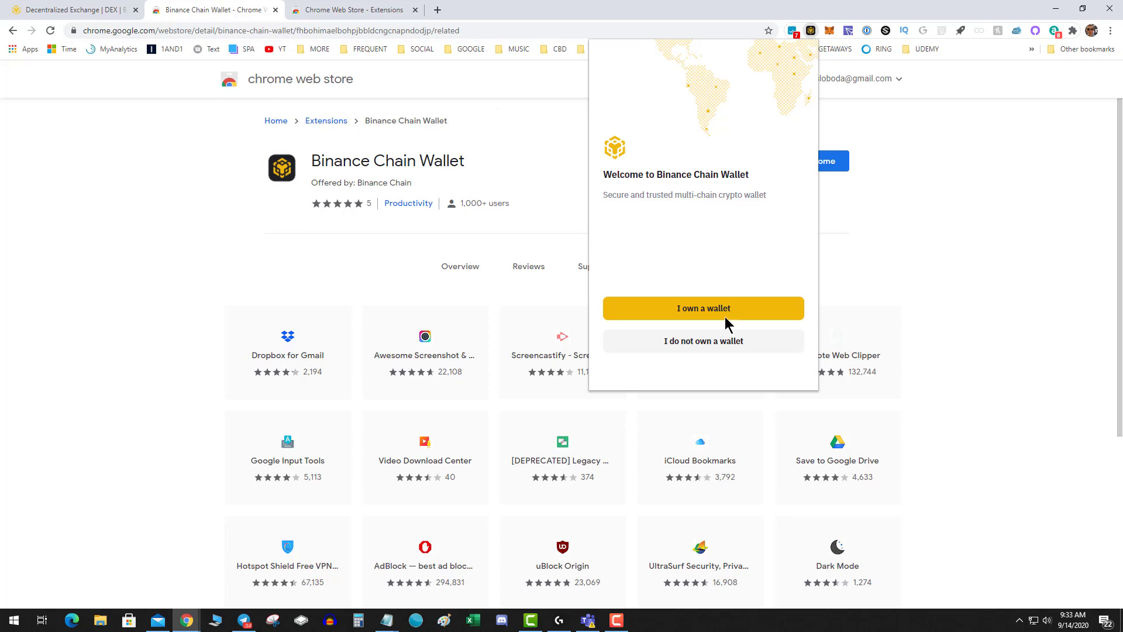
{"action": "left_click", "coordinate": [711, 344]}
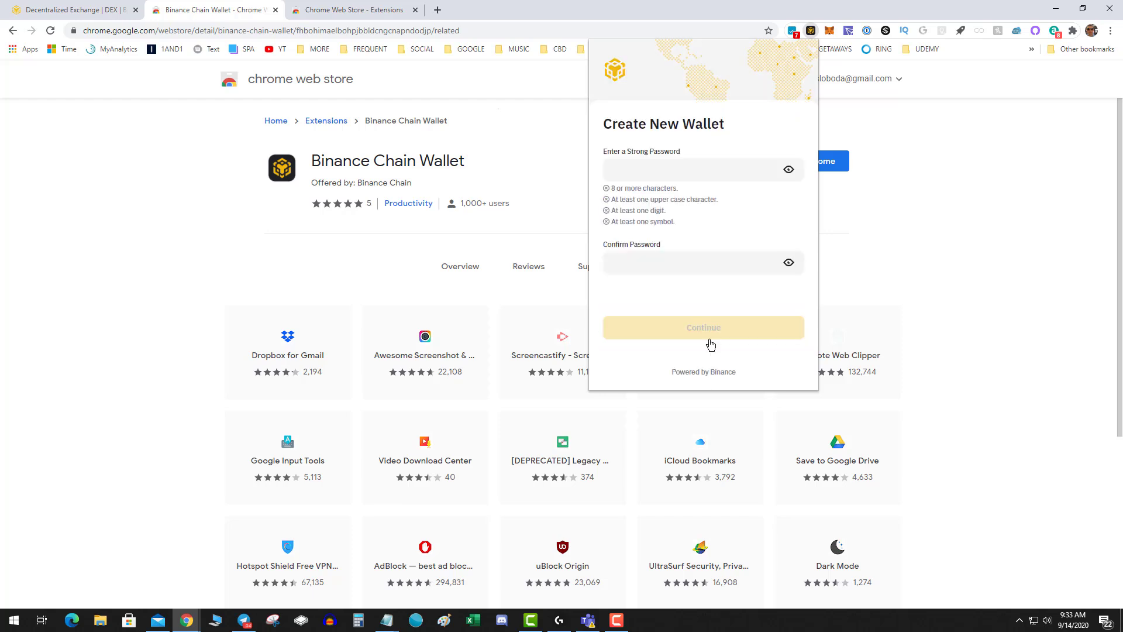
{"action": "left_click", "coordinate": [644, 165]}
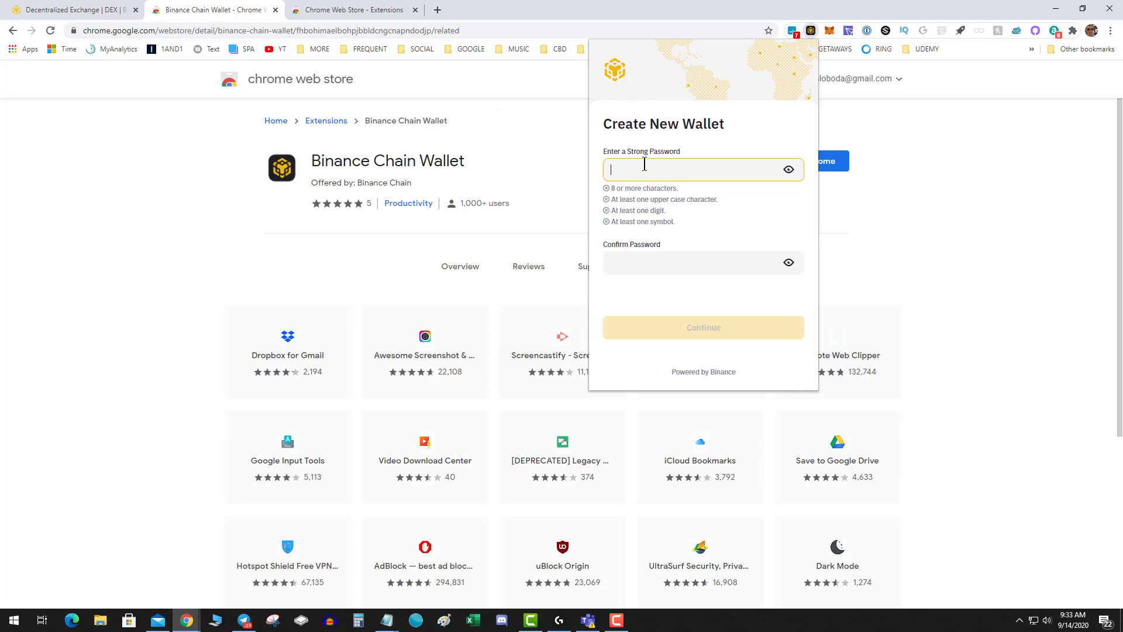
{"action": "type", "text": "•••••"}
{"action": "key", "text": "BackSpace"}
{"action": "key", "text": "BackSpace"}
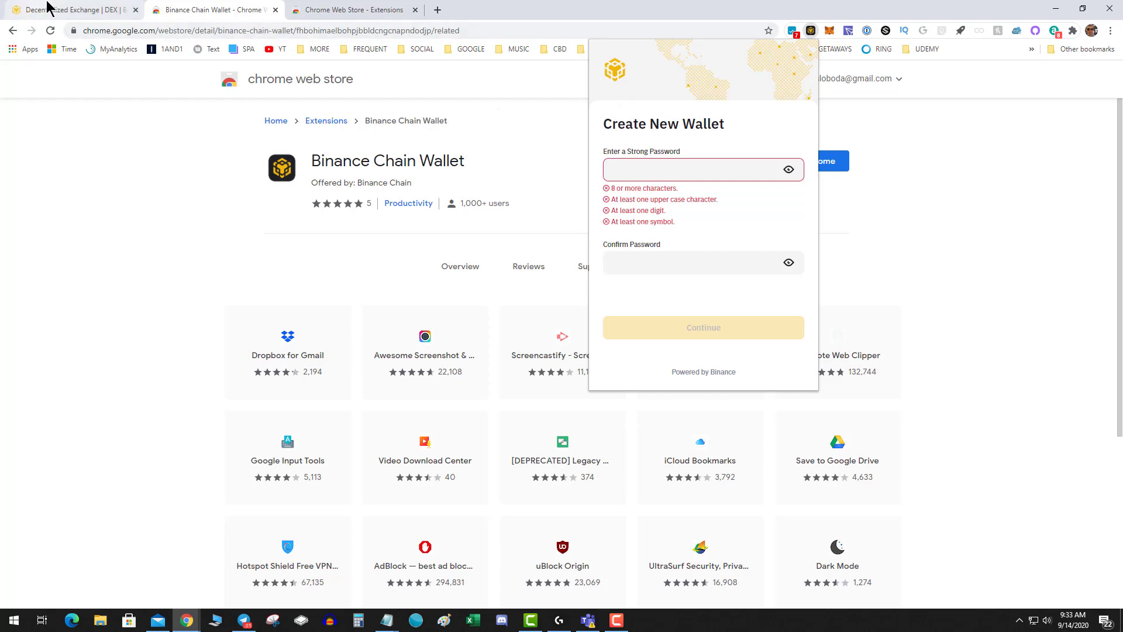
- Open the Strong Random Password Generator site from the bookmarks folder
{"action": "left_click", "coordinate": [316, 10]}
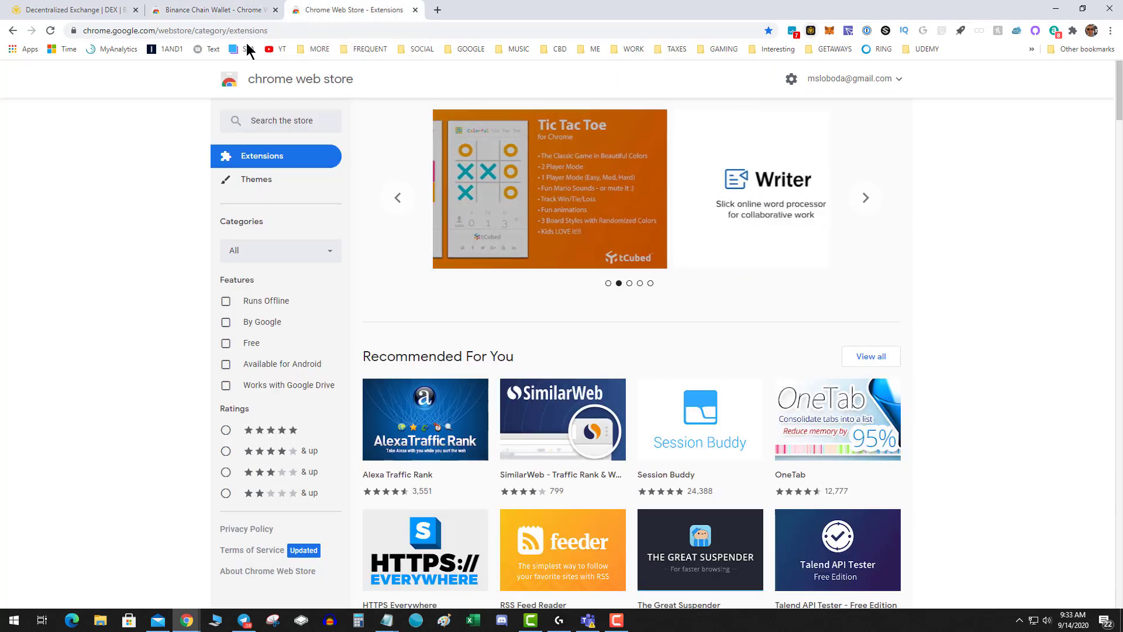
{"action": "left_click", "coordinate": [314, 49]}
{"action": "mouse_move", "coordinate": [347, 349]}
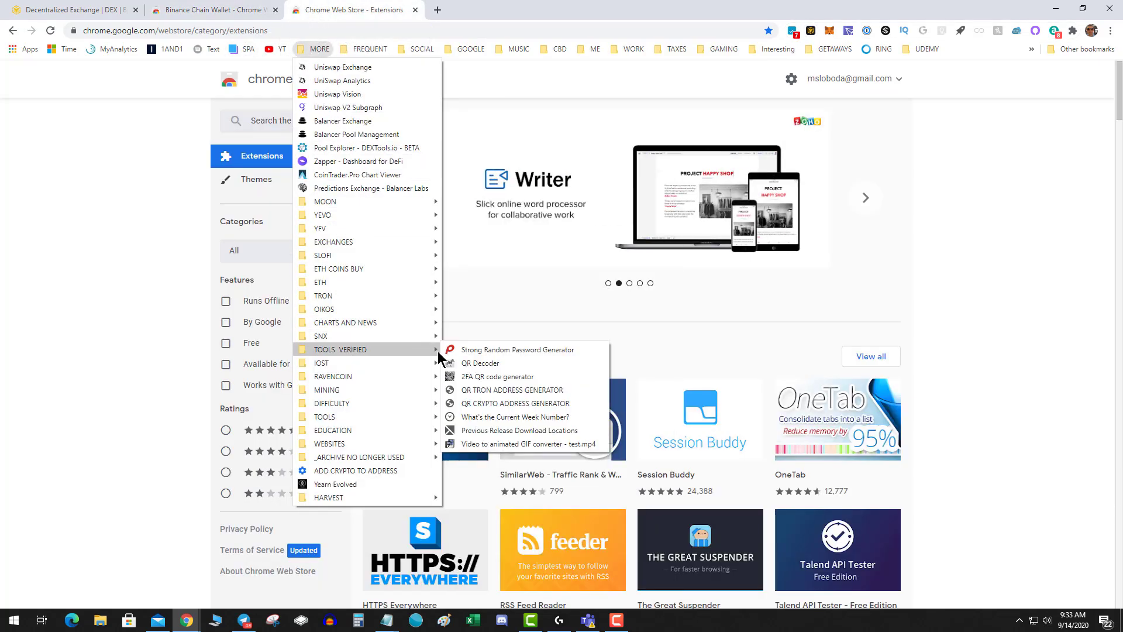
{"action": "left_click", "coordinate": [461, 346]}
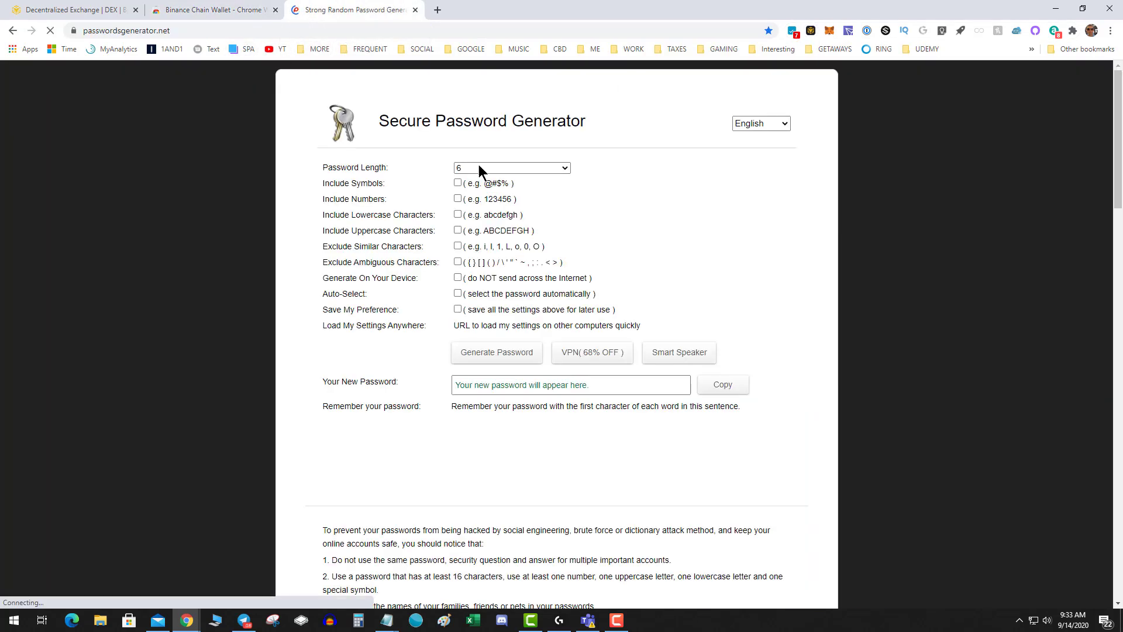
- Generate and select a 16-character password, then reopen the Binance Chain Wallet popup
{"action": "left_click", "coordinate": [553, 168]}
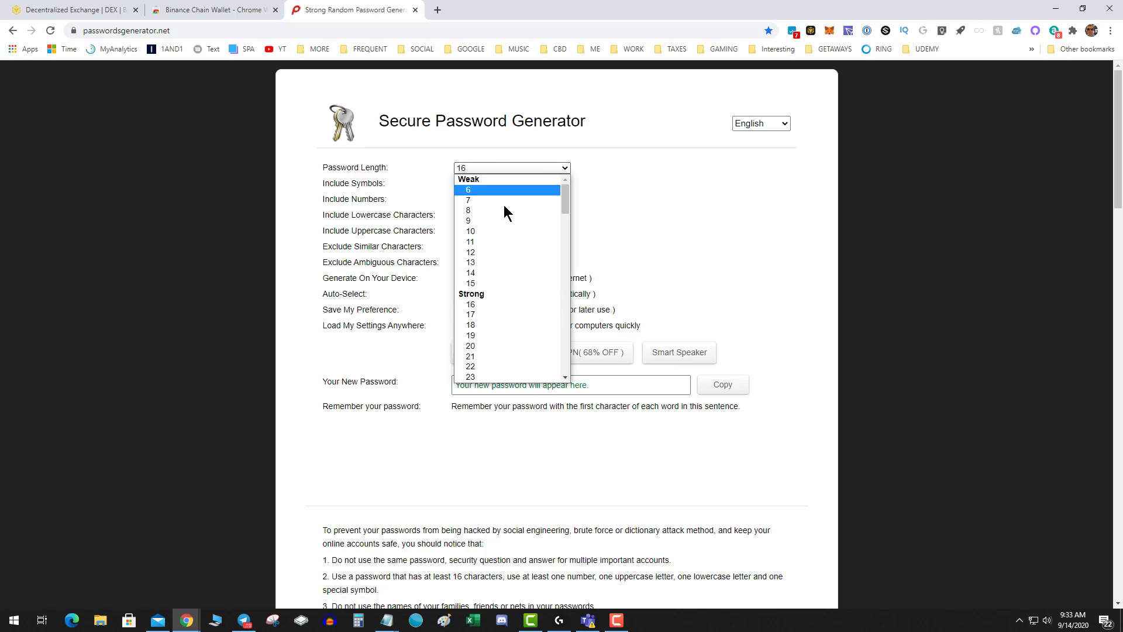
{"action": "left_click", "coordinate": [479, 303]}
{"action": "left_click", "coordinate": [497, 352]}
{"action": "triple_click", "coordinate": [493, 387]}
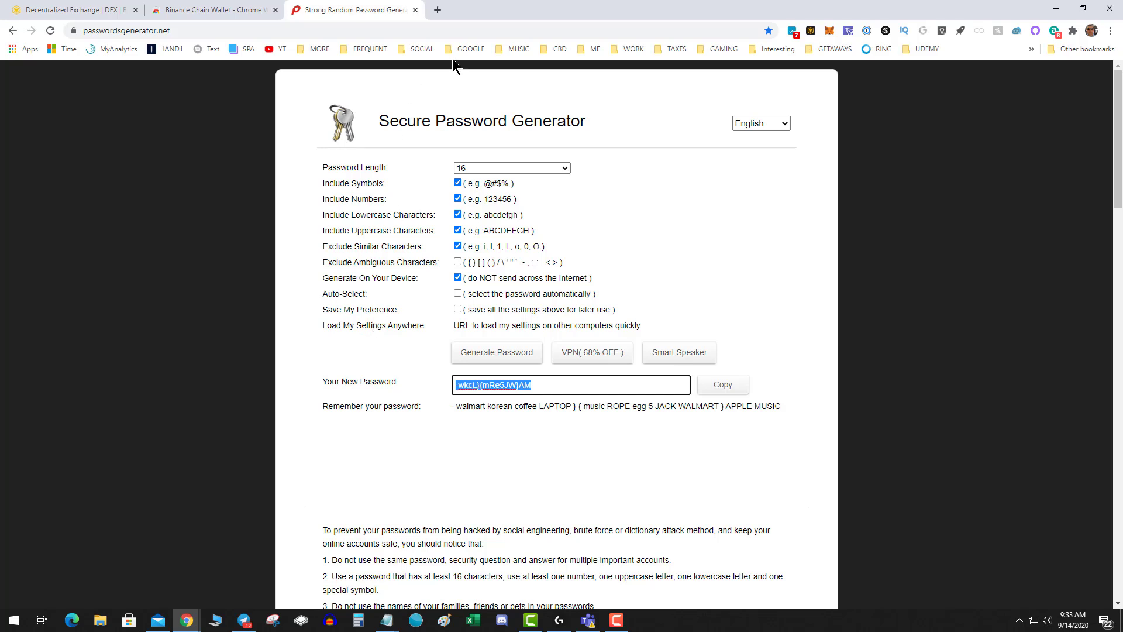
{"action": "left_click", "coordinate": [807, 34]}
- Create the new wallet, pasting the generated password into both password fields
{"action": "left_click", "coordinate": [696, 344]}
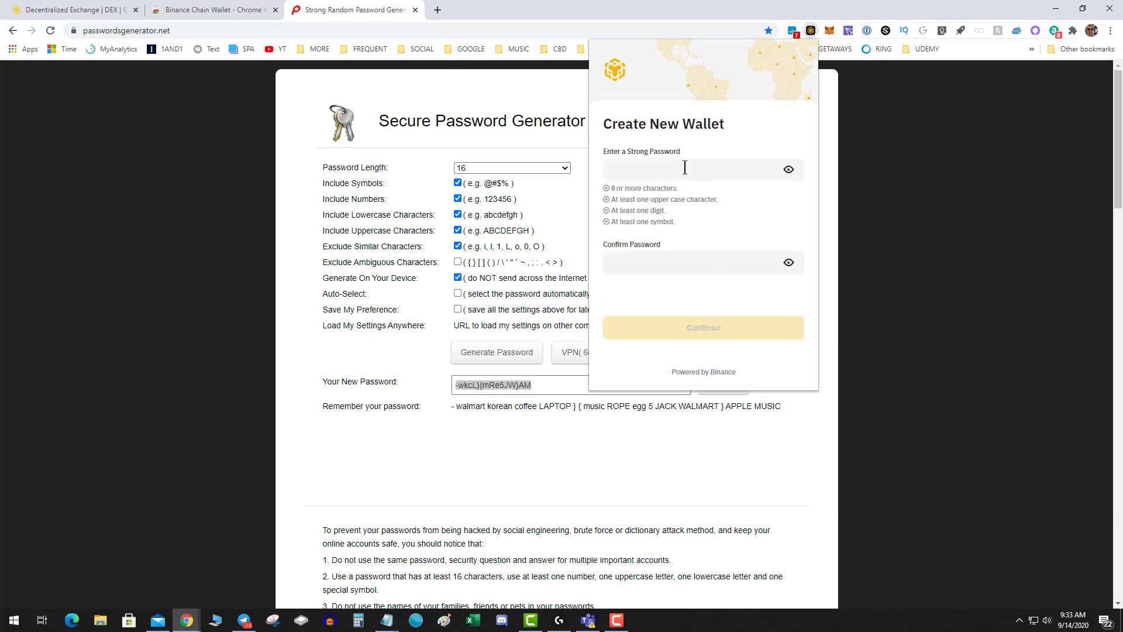
{"action": "left_click", "coordinate": [684, 168]}
{"action": "key", "text": "ctrl+v"}
{"action": "left_click", "coordinate": [672, 262]}
{"action": "key", "text": "ctrl+v"}
{"action": "left_click", "coordinate": [698, 329]}
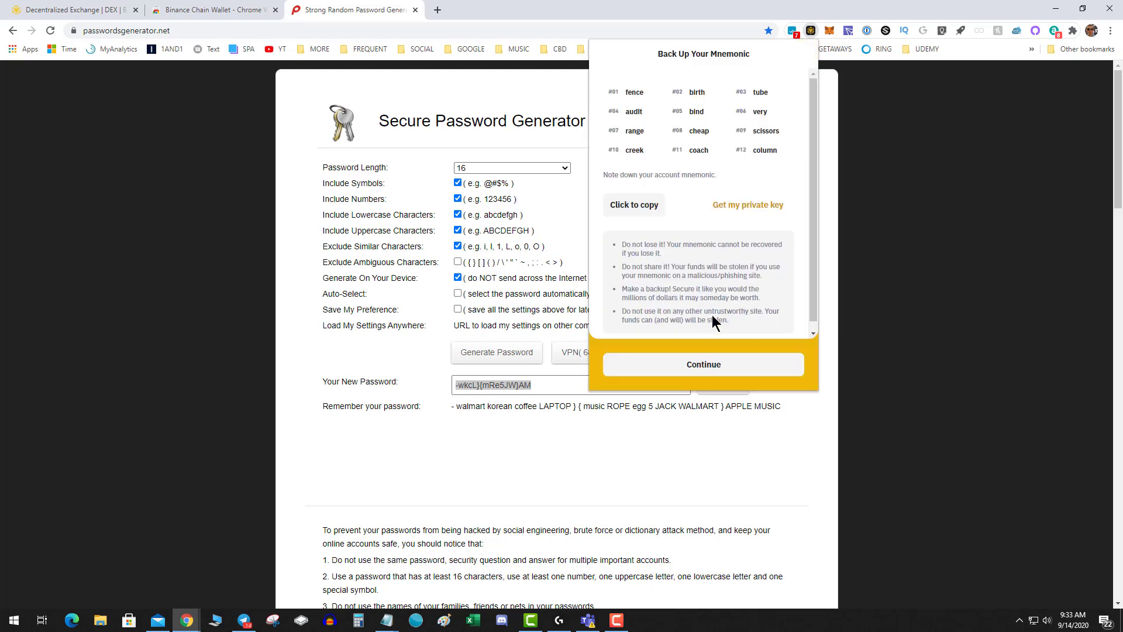
- Copy the 12-word mnemonic and proceed toward the confirmation step
{"action": "left_click", "coordinate": [639, 208]}
{"action": "left_click", "coordinate": [751, 210]}
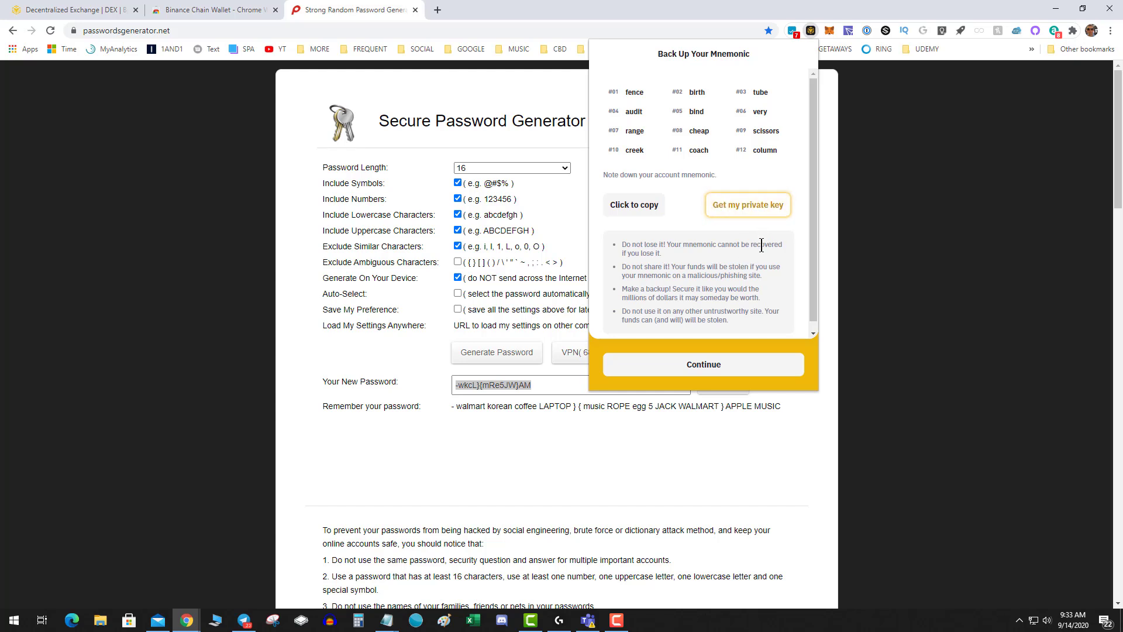
{"action": "scroll", "coordinate": [733, 249], "scroll_direction": "down", "scroll_amount": 1}
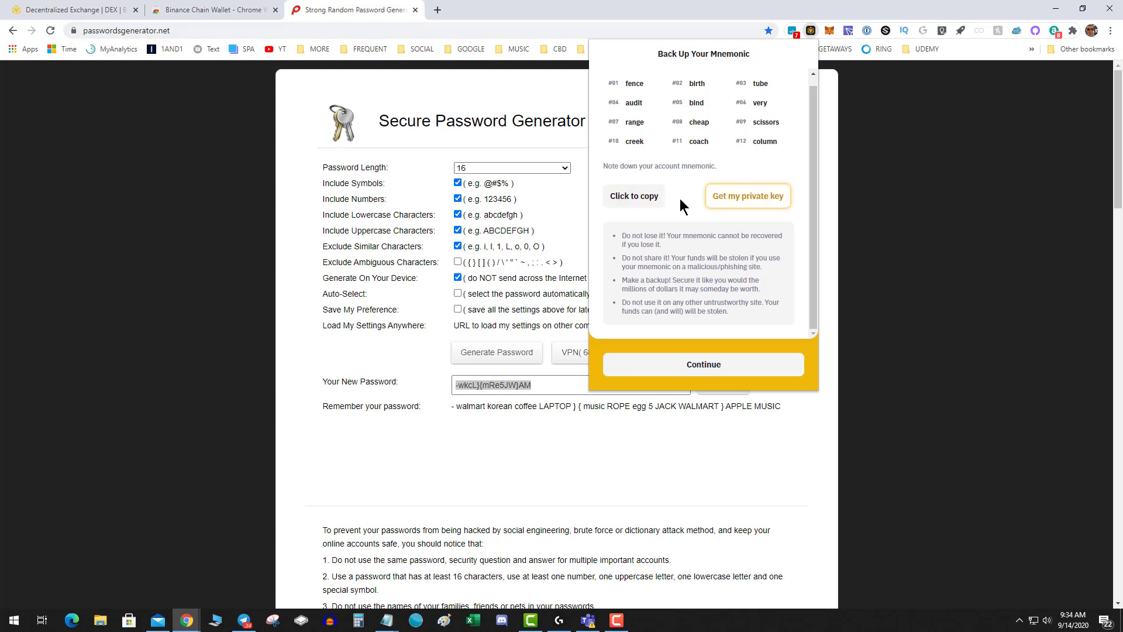
{"action": "left_click", "coordinate": [698, 364]}
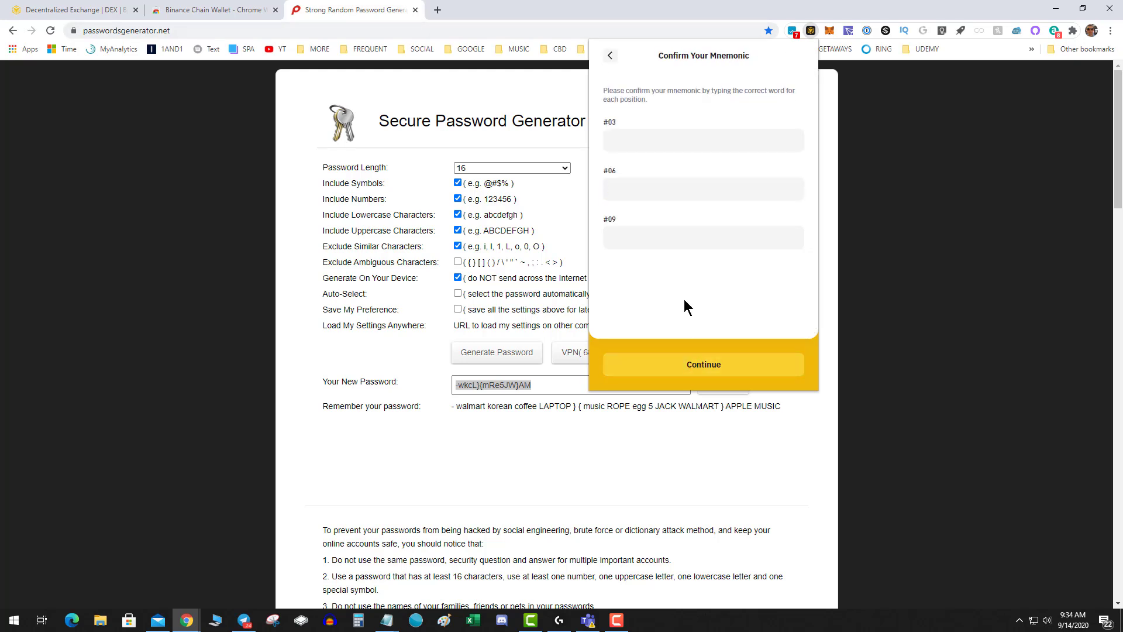
- Return to the mnemonic list, snip it with Snipping Tool and move the snip aside
{"action": "left_click", "coordinate": [611, 56]}
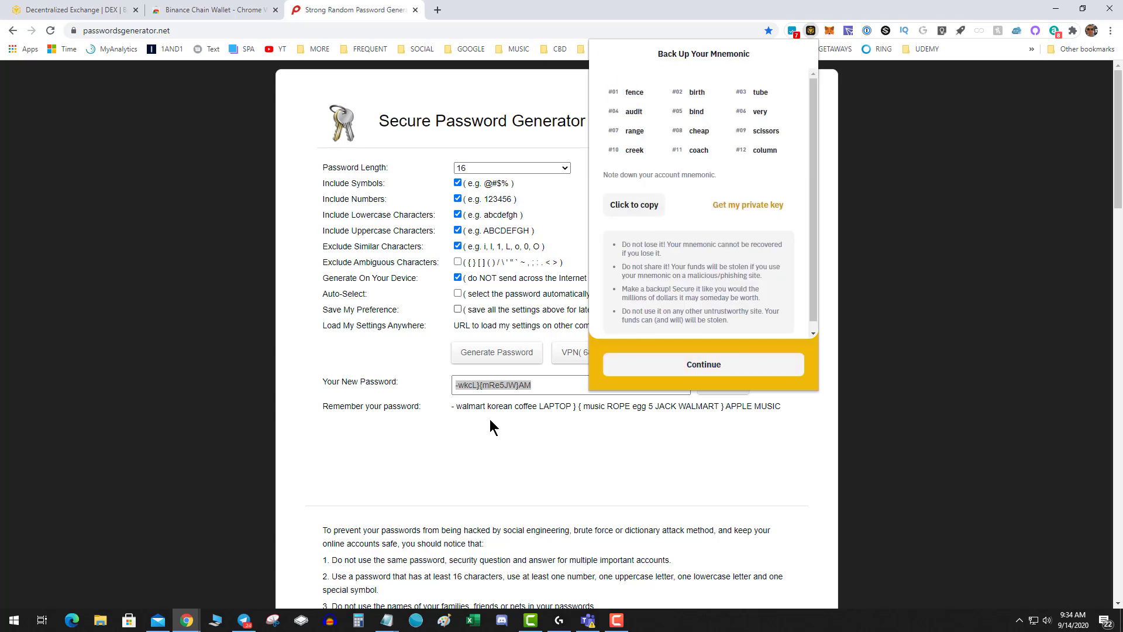
{"action": "left_click", "coordinate": [266, 625]}
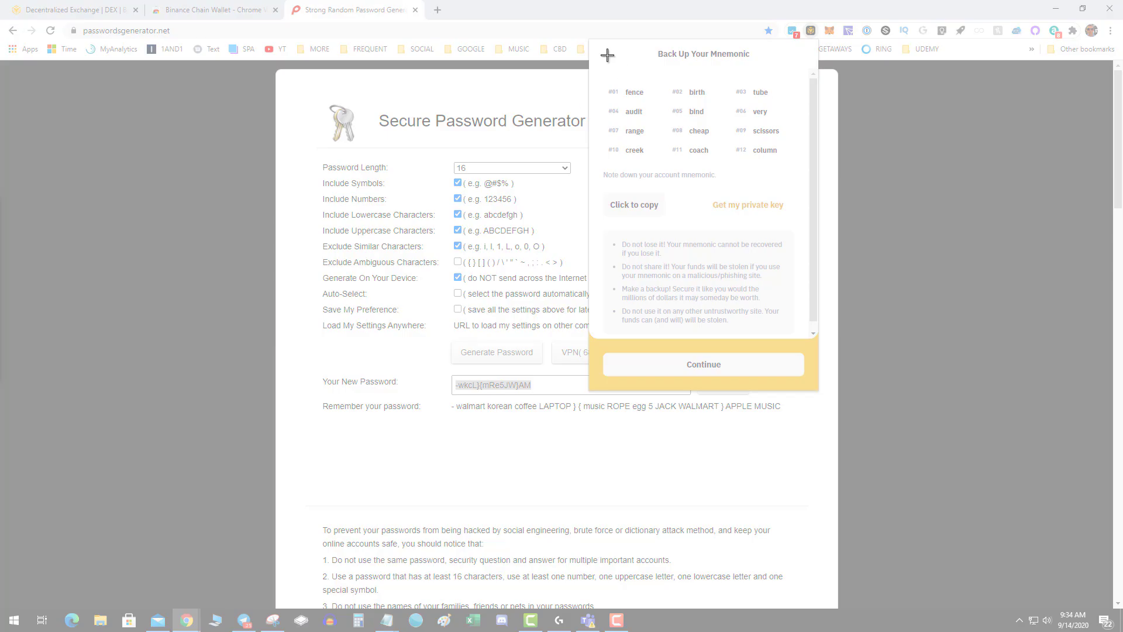
{"action": "left_click_drag", "start_coordinate": [593, 62], "coordinate": [810, 192]}
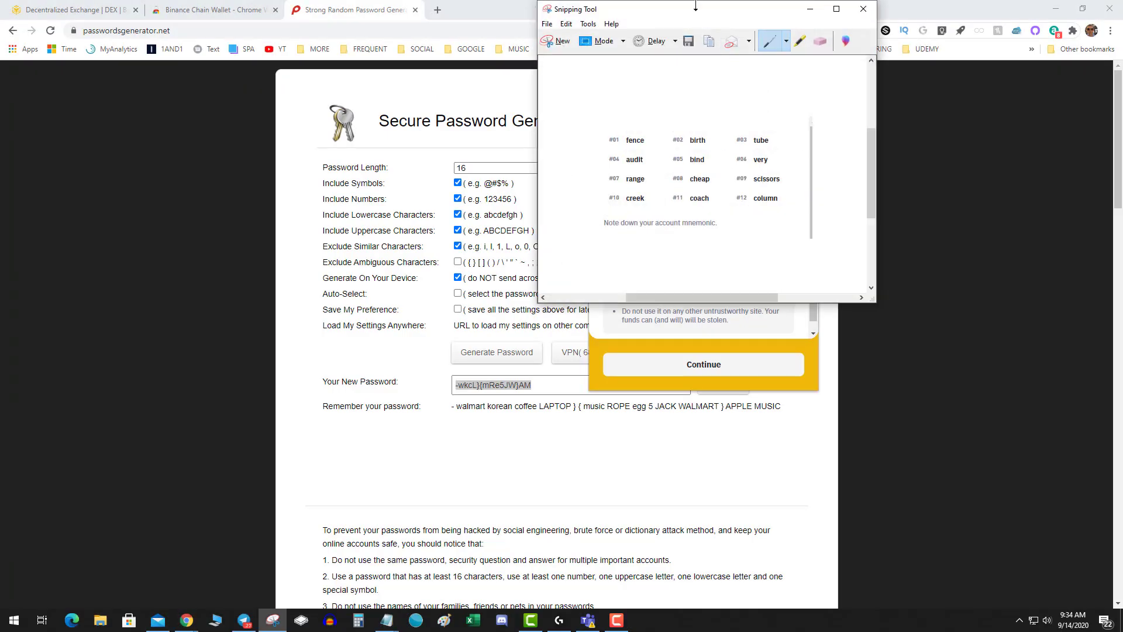
{"action": "left_click_drag", "start_coordinate": [702, 18], "coordinate": [0, 153]}
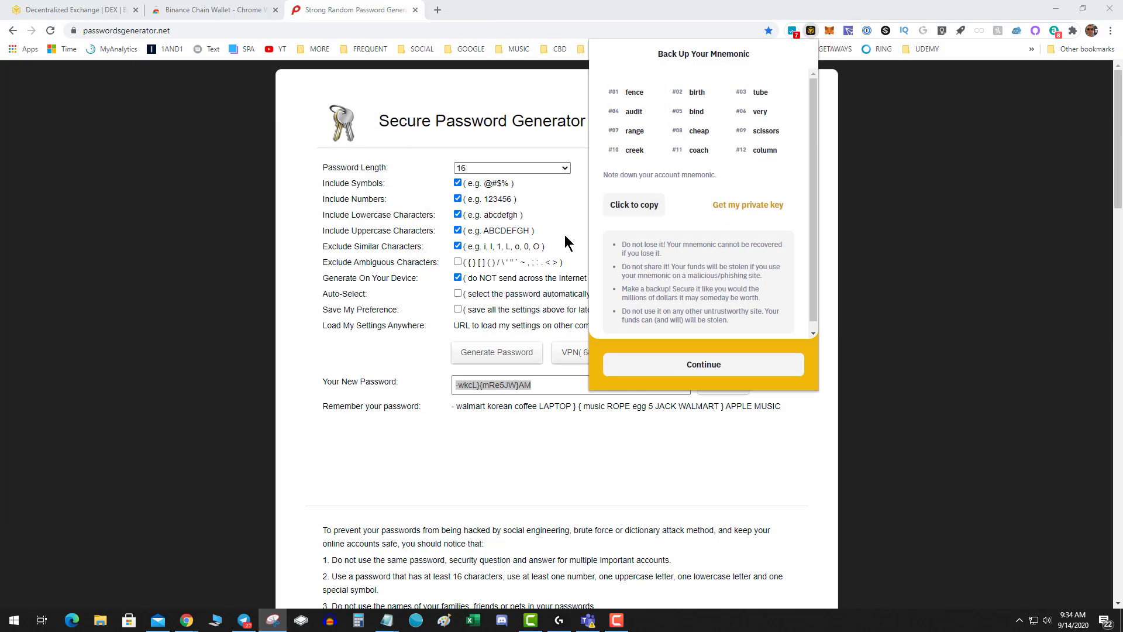
- Enter the requested recovery words into fields #01, #06 and #08 and submit the confirmation
{"action": "left_click", "coordinate": [723, 366]}
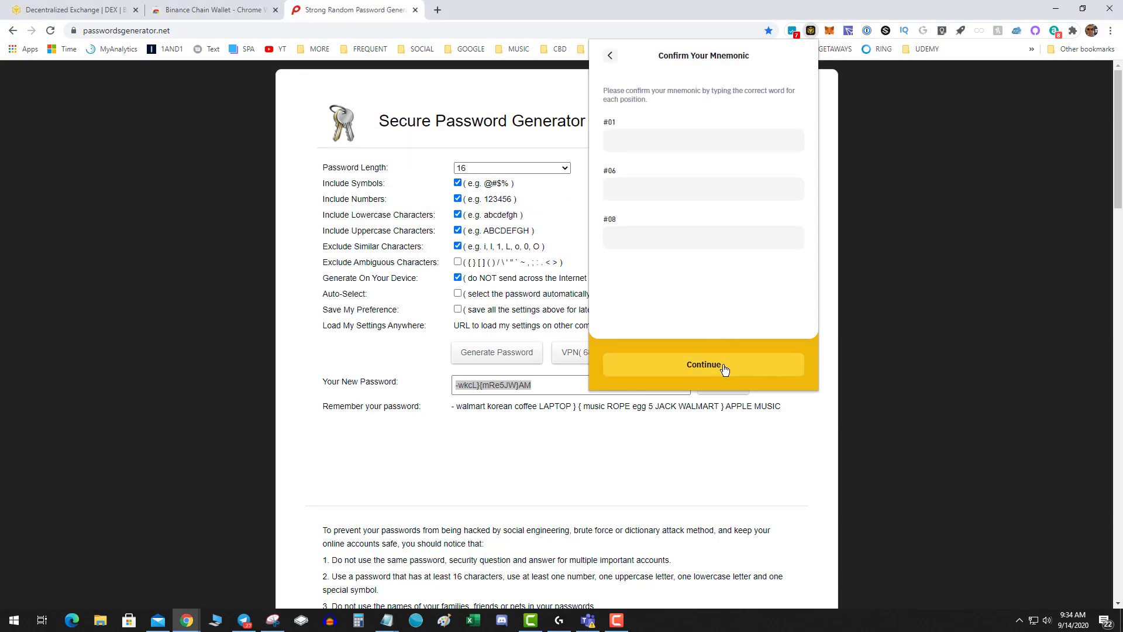
{"action": "left_click", "coordinate": [636, 138]}
{"action": "key", "text": "Tab"}
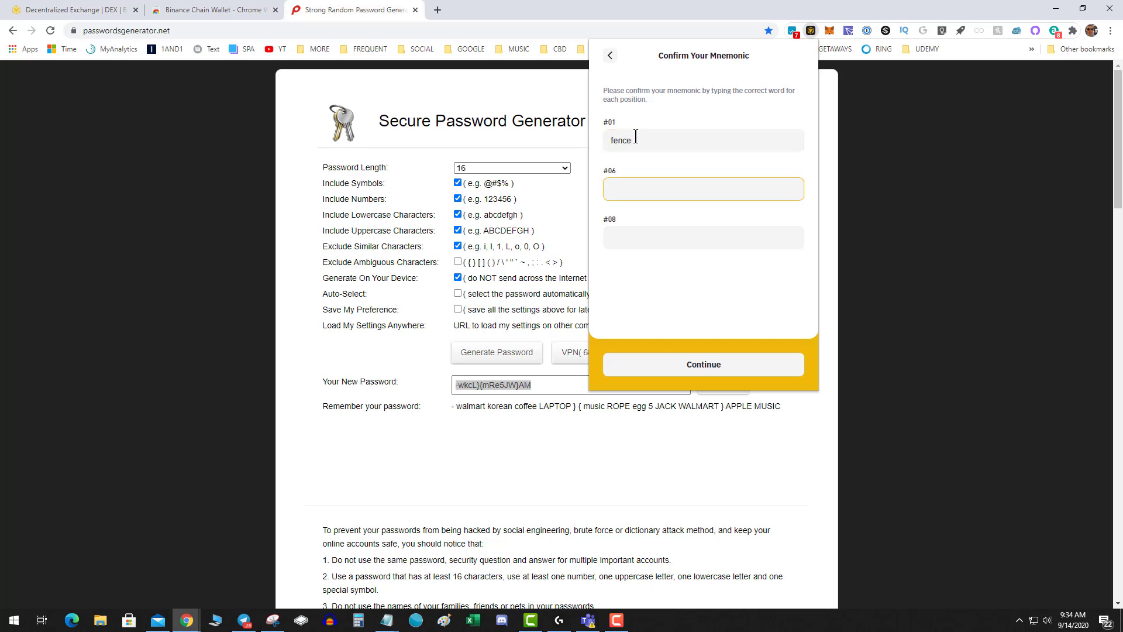
{"action": "key", "text": "Tab"}
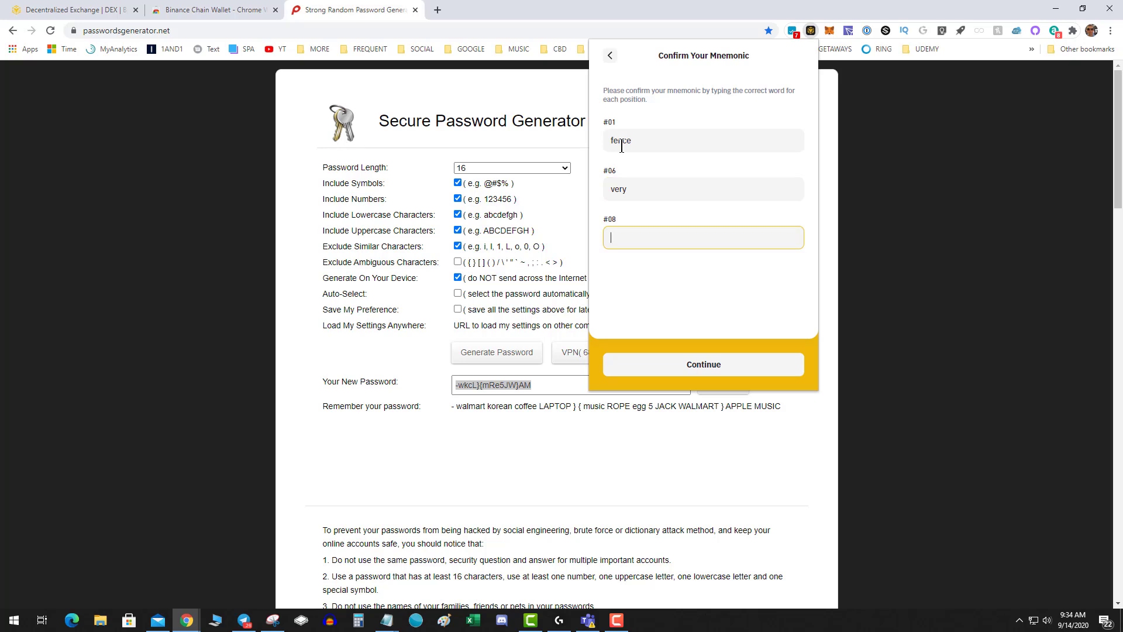
{"action": "left_click", "coordinate": [686, 361]}
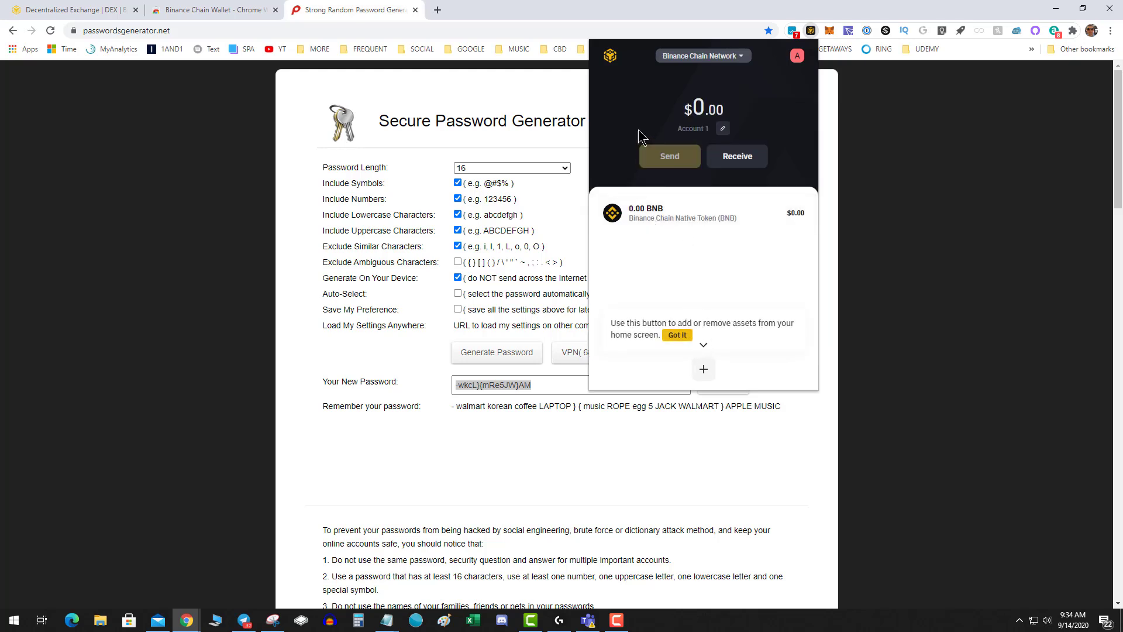
- On the Binance Smart Chain tab, reopen the wallet, dismiss the assets tip and show network choices
{"action": "left_click", "coordinate": [237, 11]}
{"action": "left_click", "coordinate": [123, 11]}
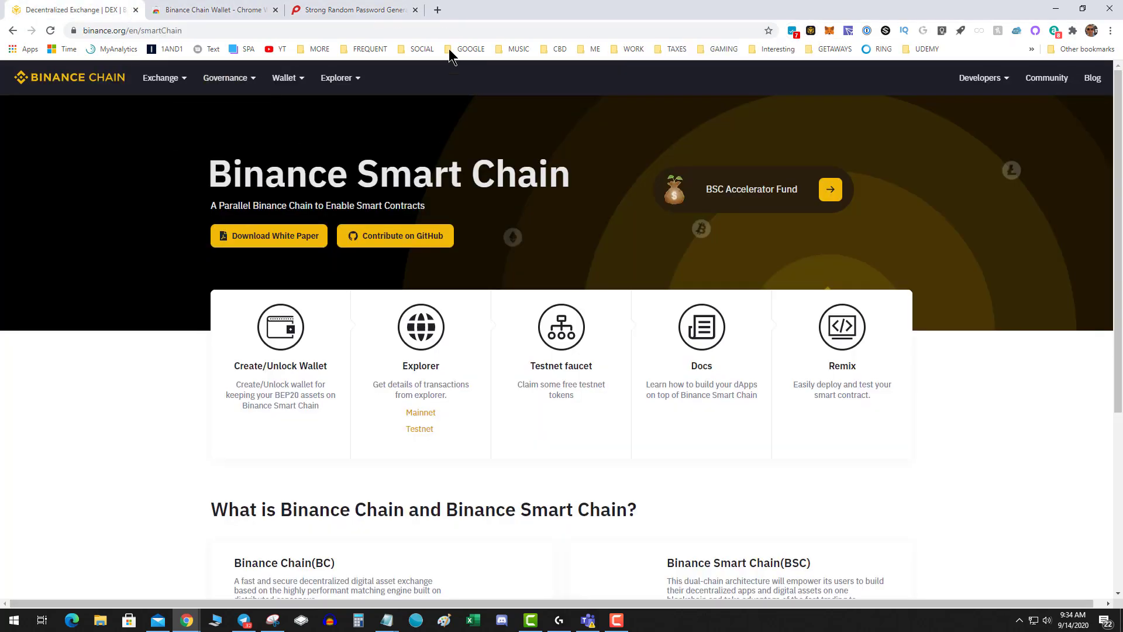
{"action": "left_click", "coordinate": [811, 31]}
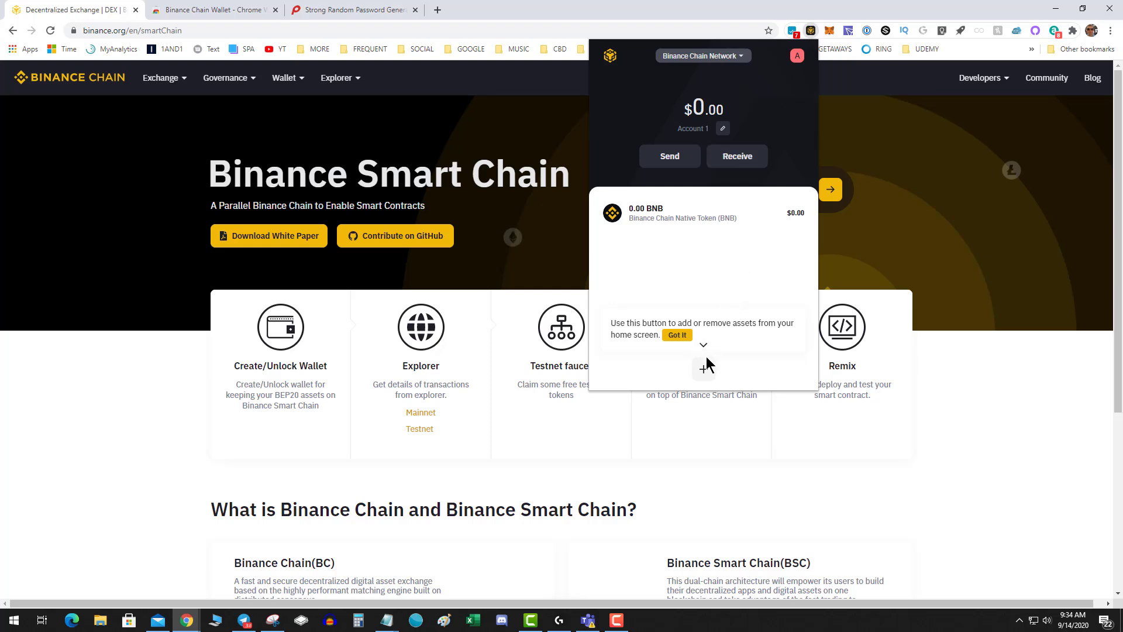
{"action": "left_click", "coordinate": [681, 338]}
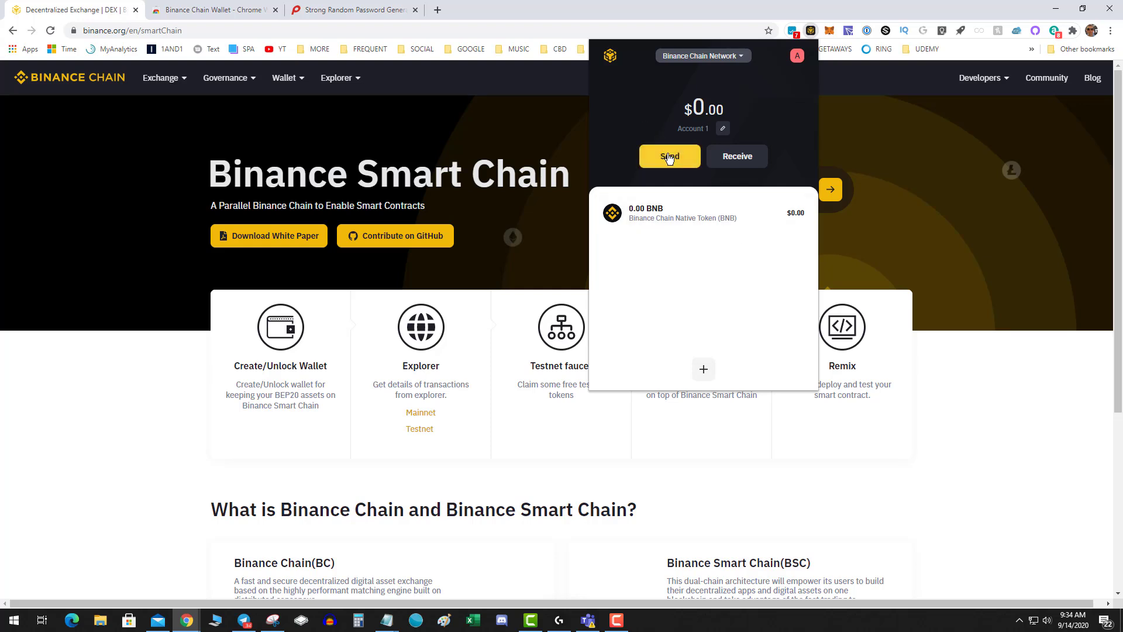
{"action": "left_click", "coordinate": [714, 59]}
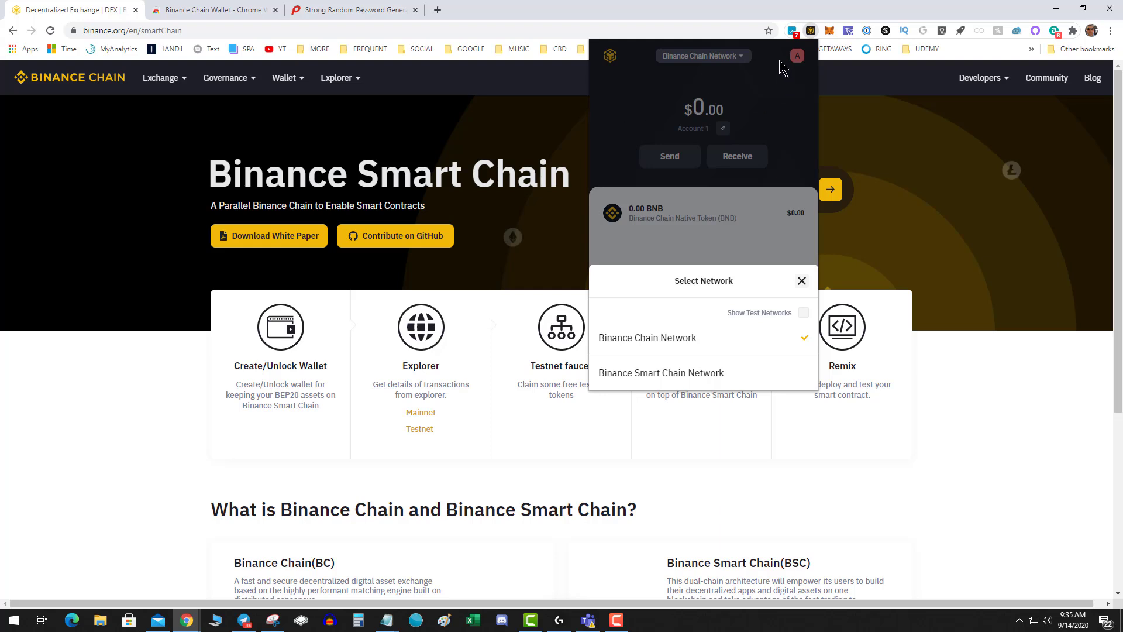
- Keep Binance Chain Network and open Account 1's seed phrase via Manage Accounts
{"action": "left_click", "coordinate": [803, 282]}
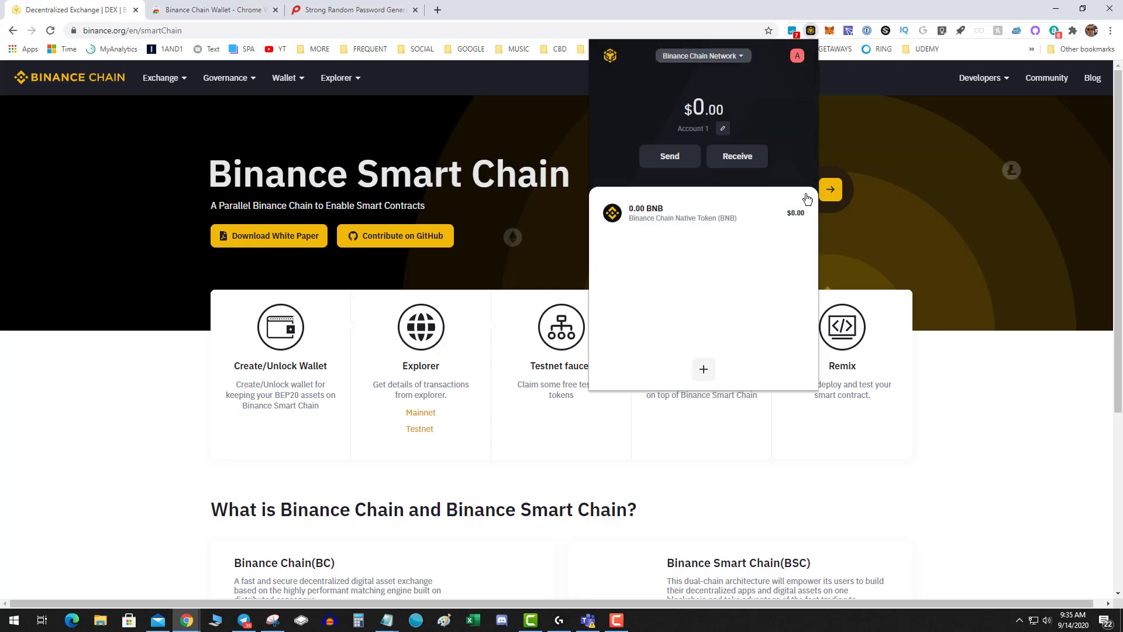
{"action": "left_click", "coordinate": [799, 57]}
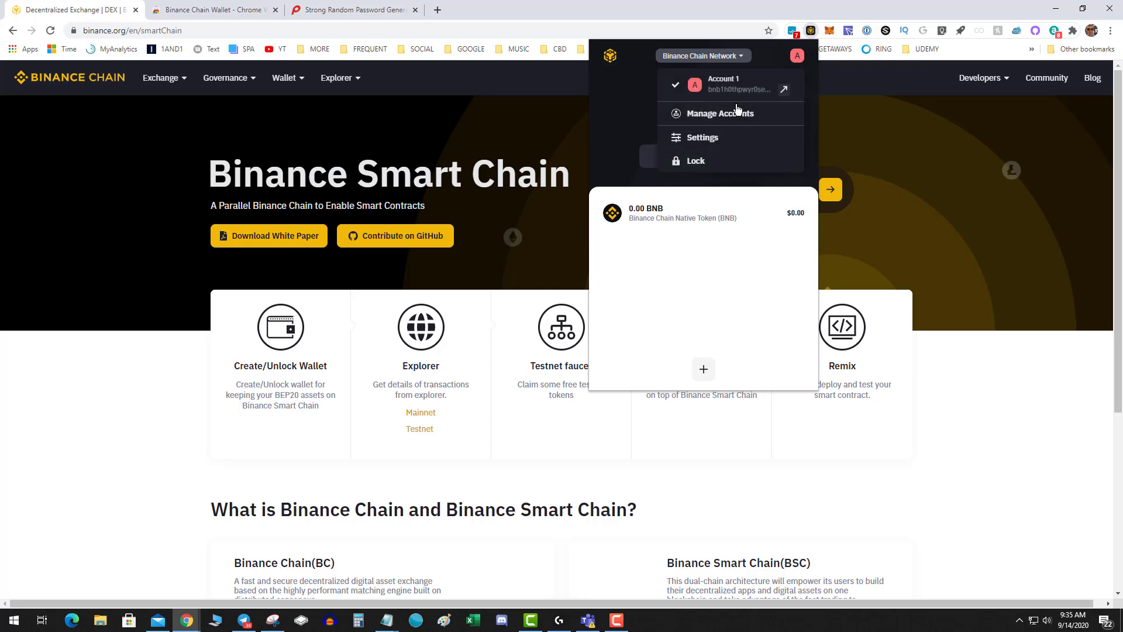
{"action": "left_click", "coordinate": [728, 121]}
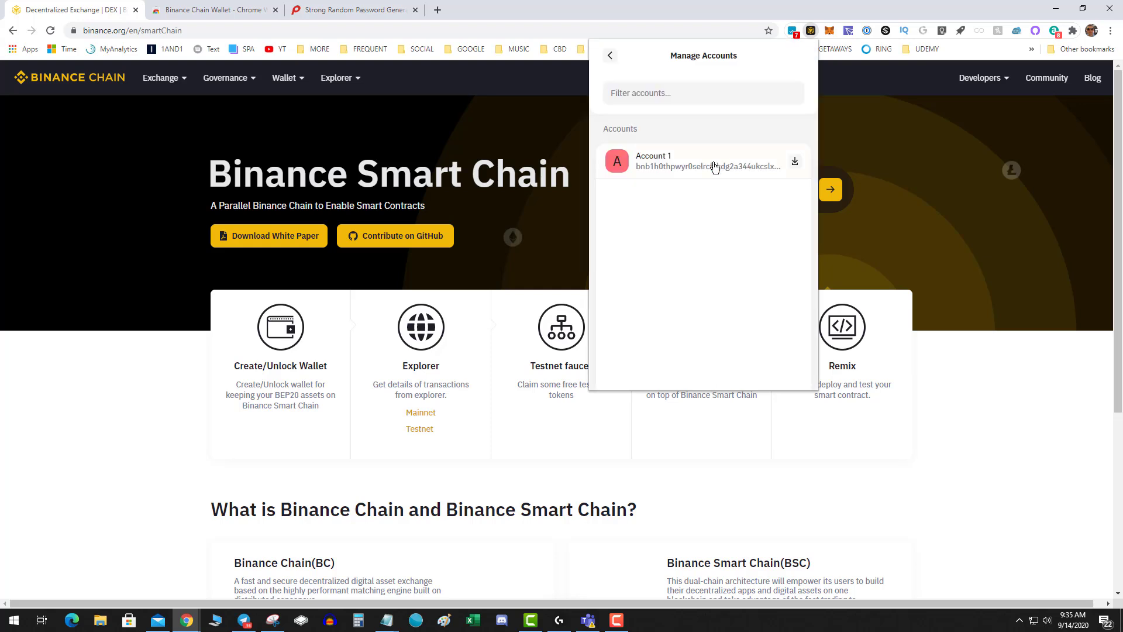
{"action": "left_click", "coordinate": [795, 161]}
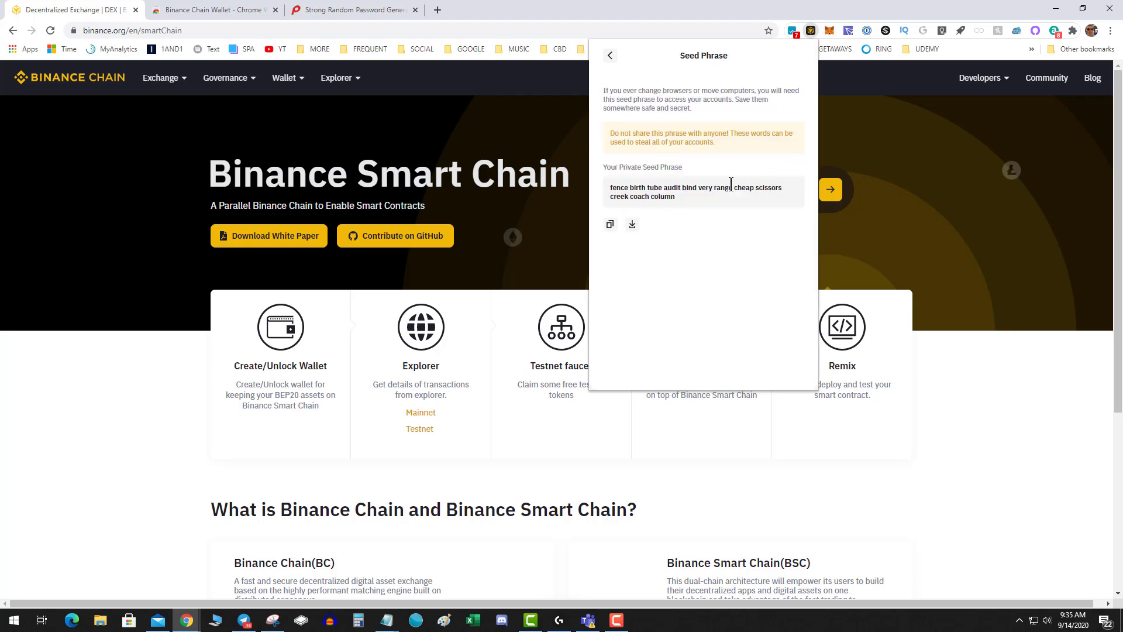
- Start downloading the seed phrase, cancel the Save As dialog, and return to the account list
{"action": "left_click", "coordinate": [635, 226]}
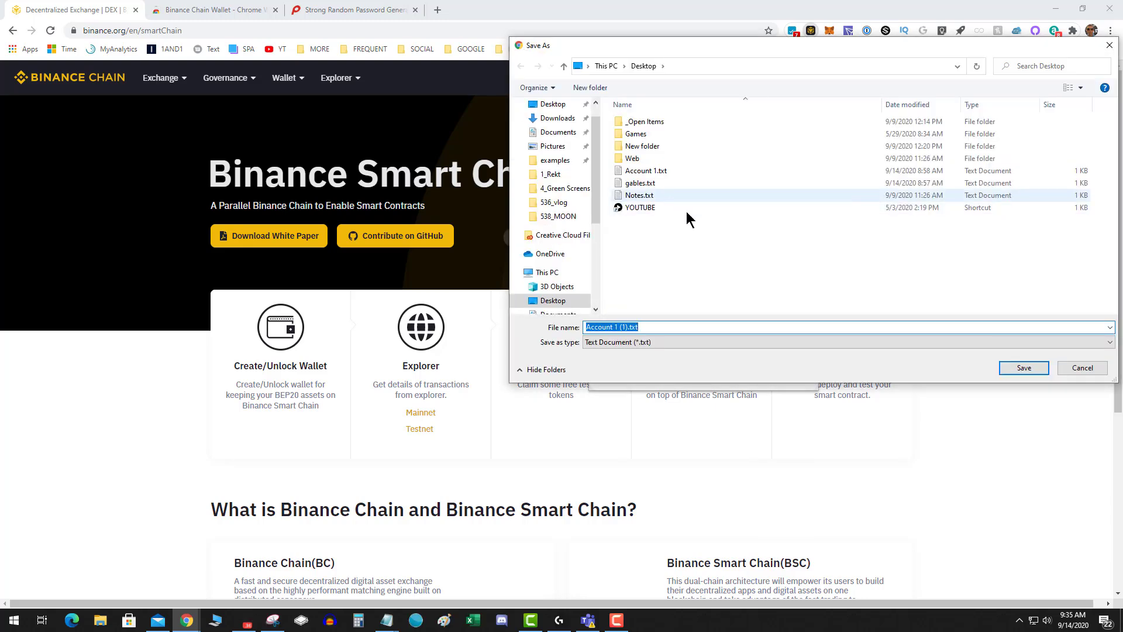
{"action": "left_click", "coordinate": [1081, 368]}
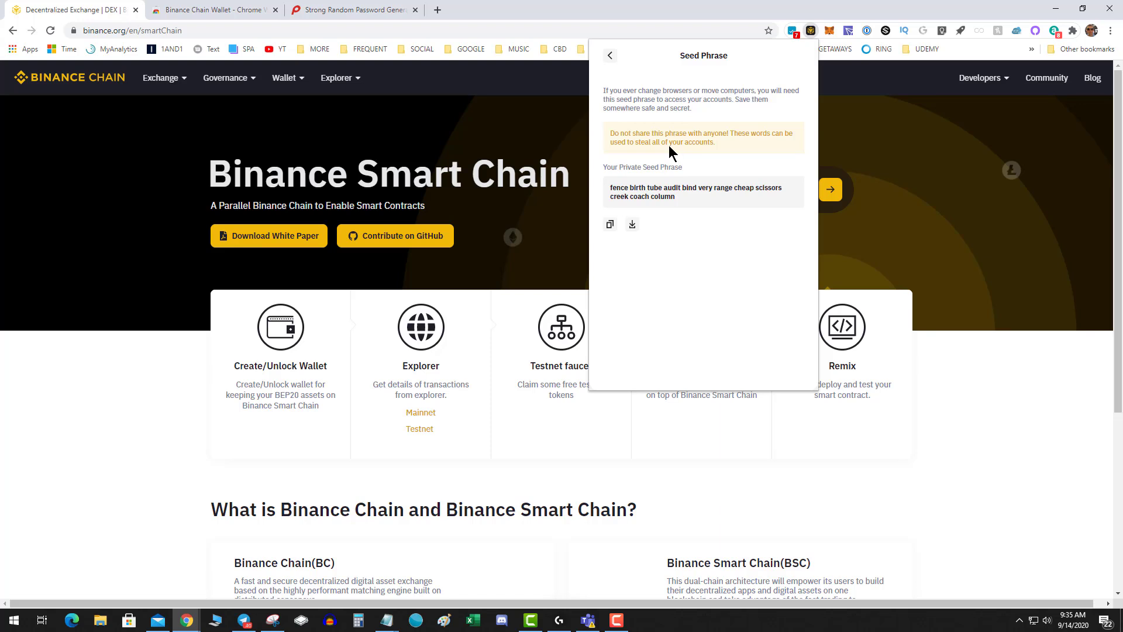
{"action": "left_click", "coordinate": [609, 55]}
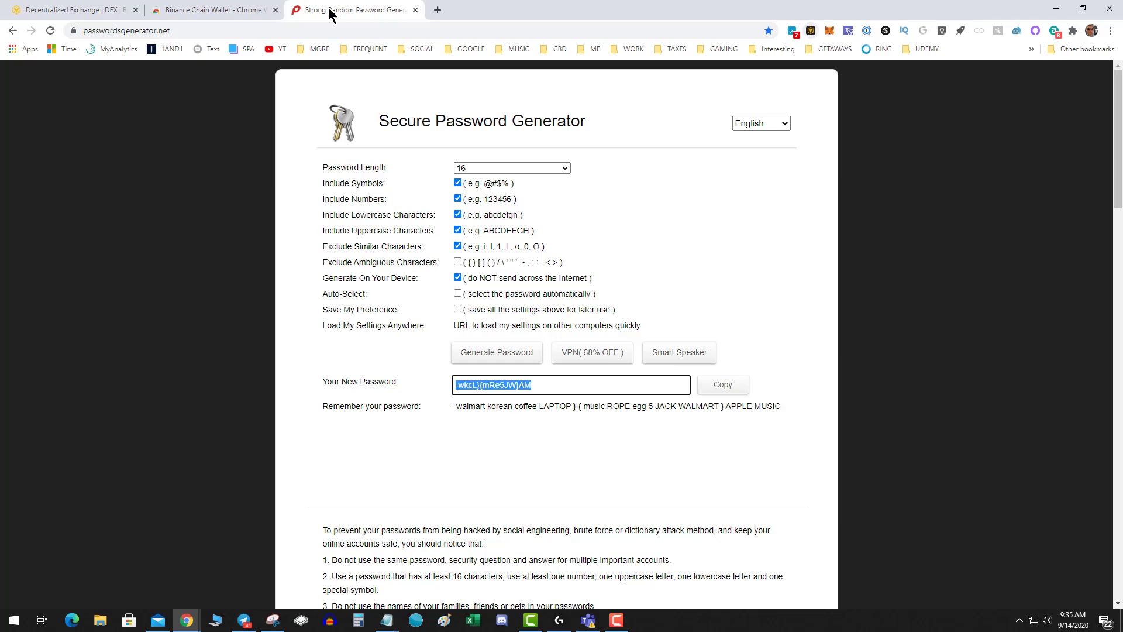
- Search 'binance dex' from the password generator tab's address bar
{"action": "left_click", "coordinate": [329, 11]}
{"action": "left_click", "coordinate": [317, 29]}
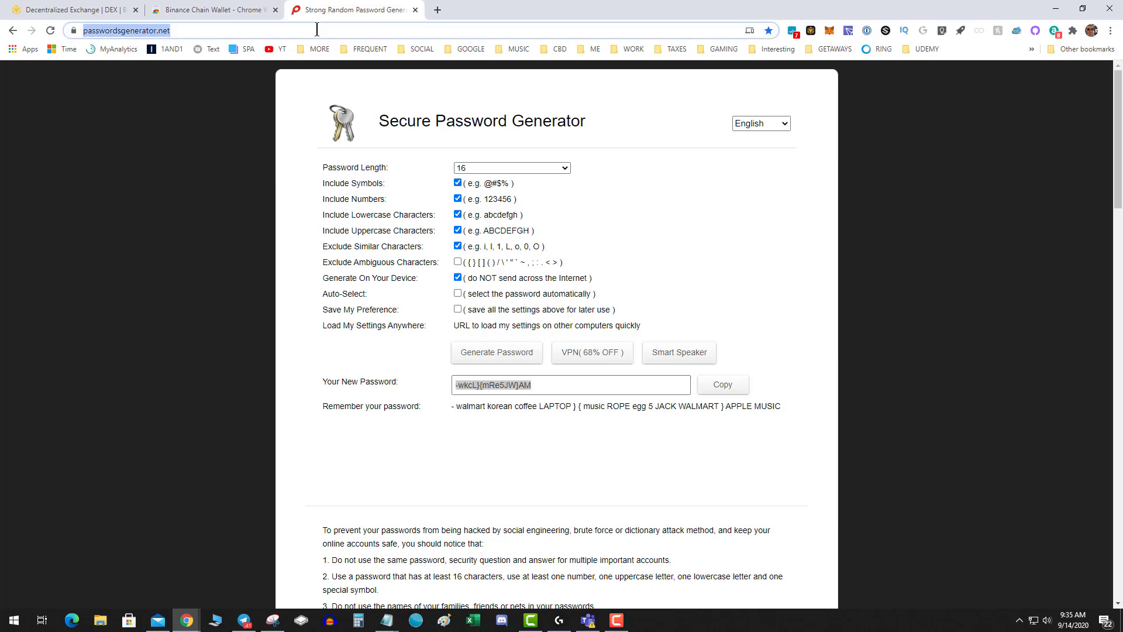
{"action": "type", "text": "binance dex"}
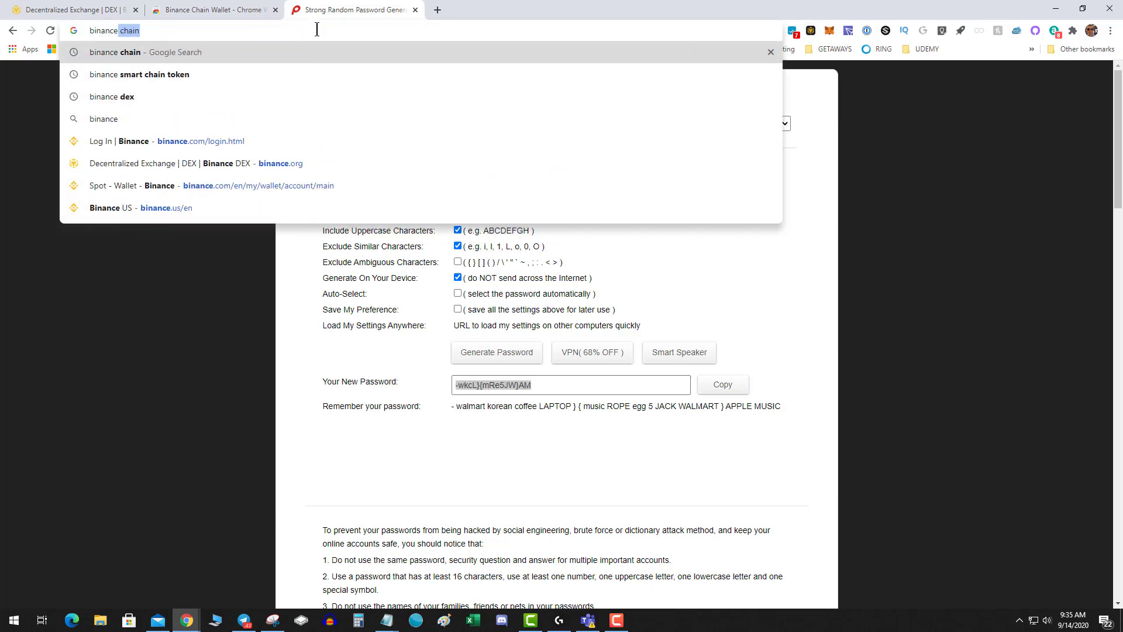
{"action": "key", "text": "Return"}
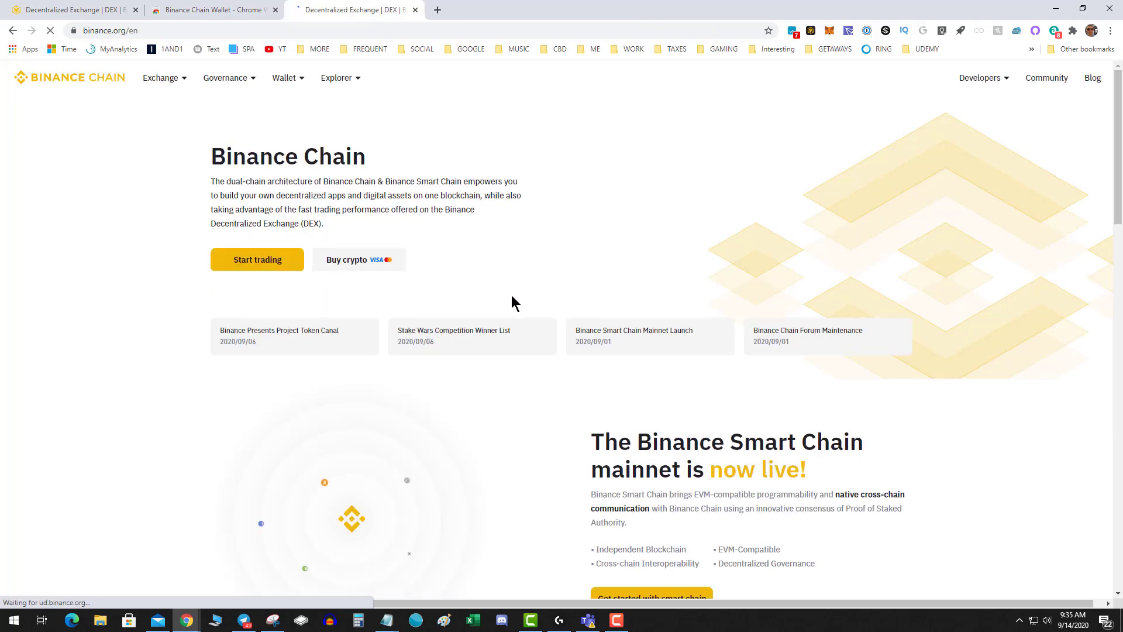
- Scroll through the Binance Chain homepage at binance.org/en to its Smart Chain mainnet section
{"action": "scroll", "coordinate": [526, 292], "scroll_direction": "down", "scroll_amount": 5}
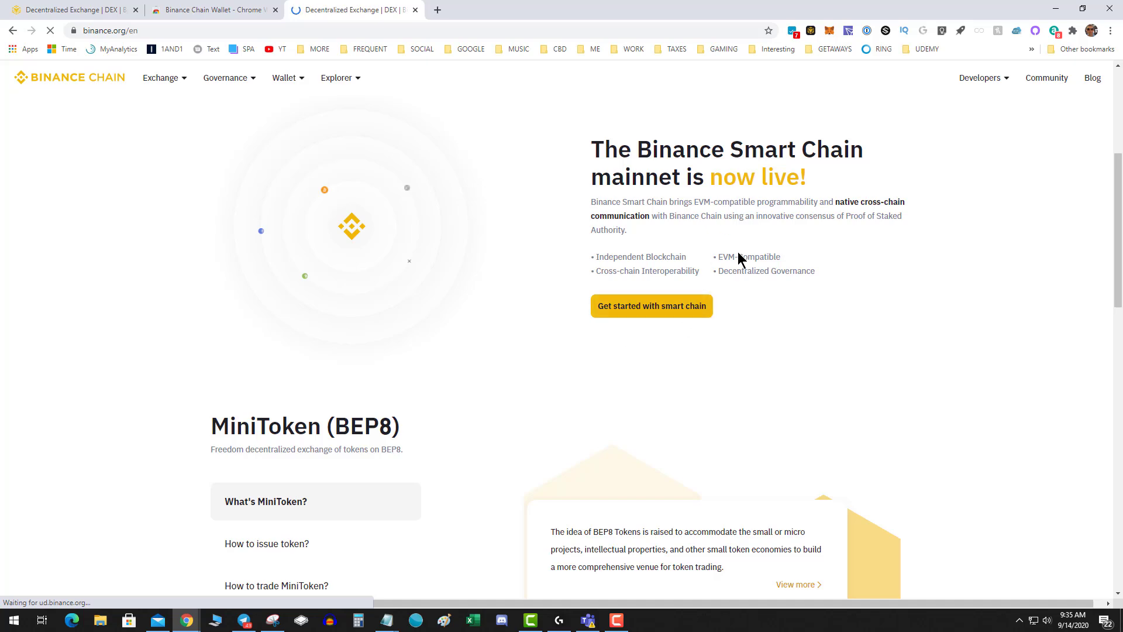
{"action": "scroll", "coordinate": [738, 275], "scroll_direction": "down", "scroll_amount": 5}
{"action": "scroll", "coordinate": [738, 272], "scroll_direction": "up", "scroll_amount": 6}
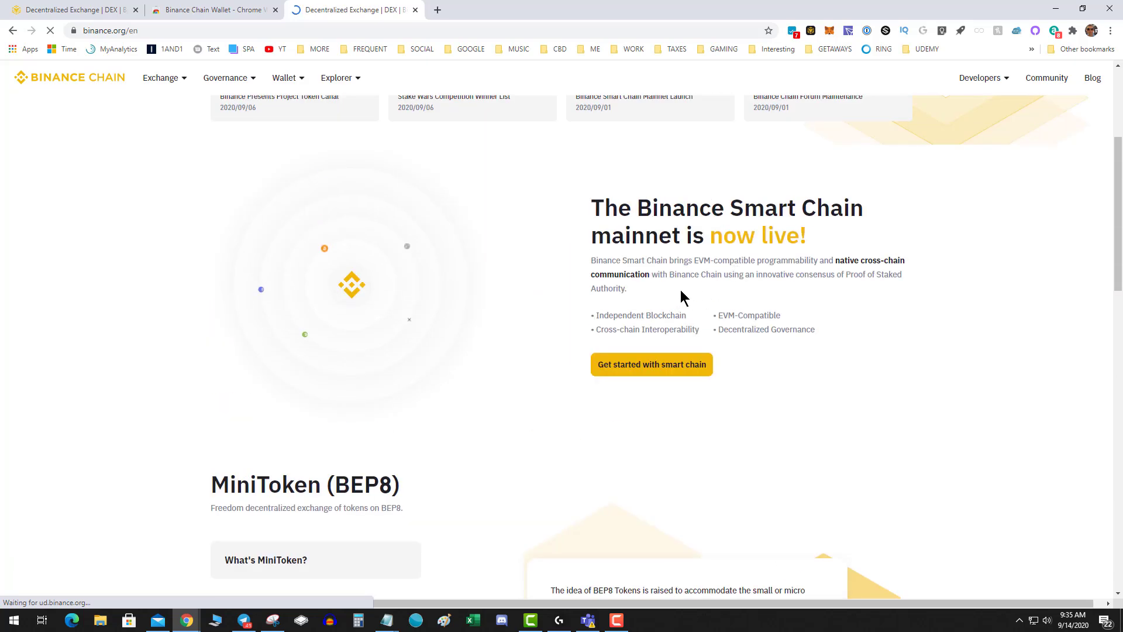
{"action": "scroll", "coordinate": [707, 337], "scroll_direction": "up", "scroll_amount": 3}
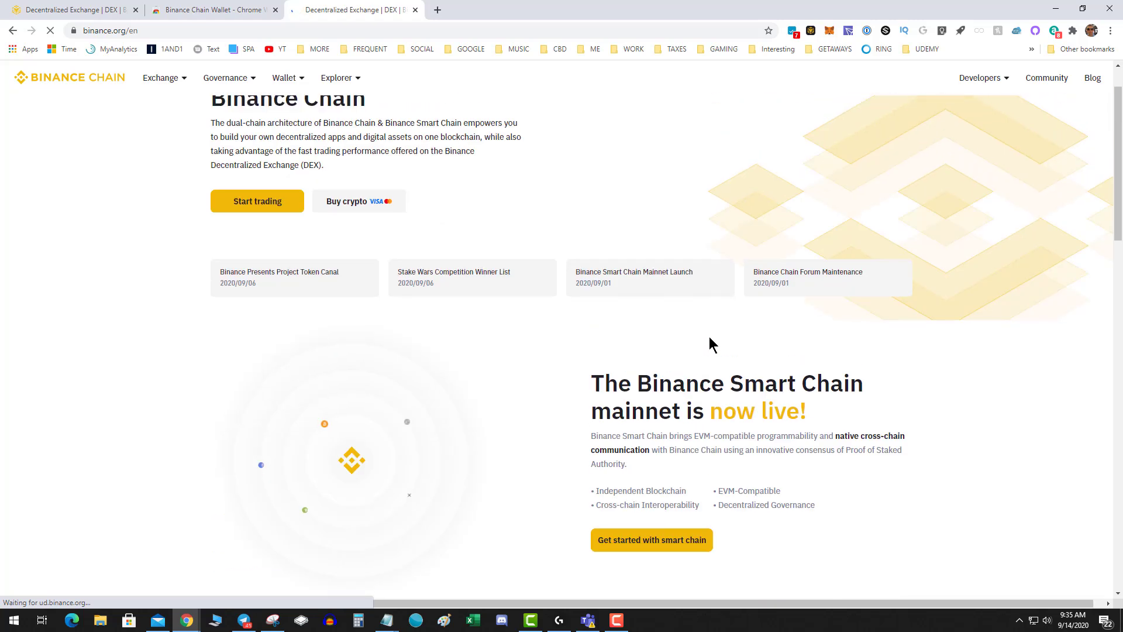
{"action": "scroll", "coordinate": [742, 361], "scroll_direction": "down", "scroll_amount": 1}
{"action": "scroll", "coordinate": [742, 354], "scroll_direction": "down", "scroll_amount": 1}
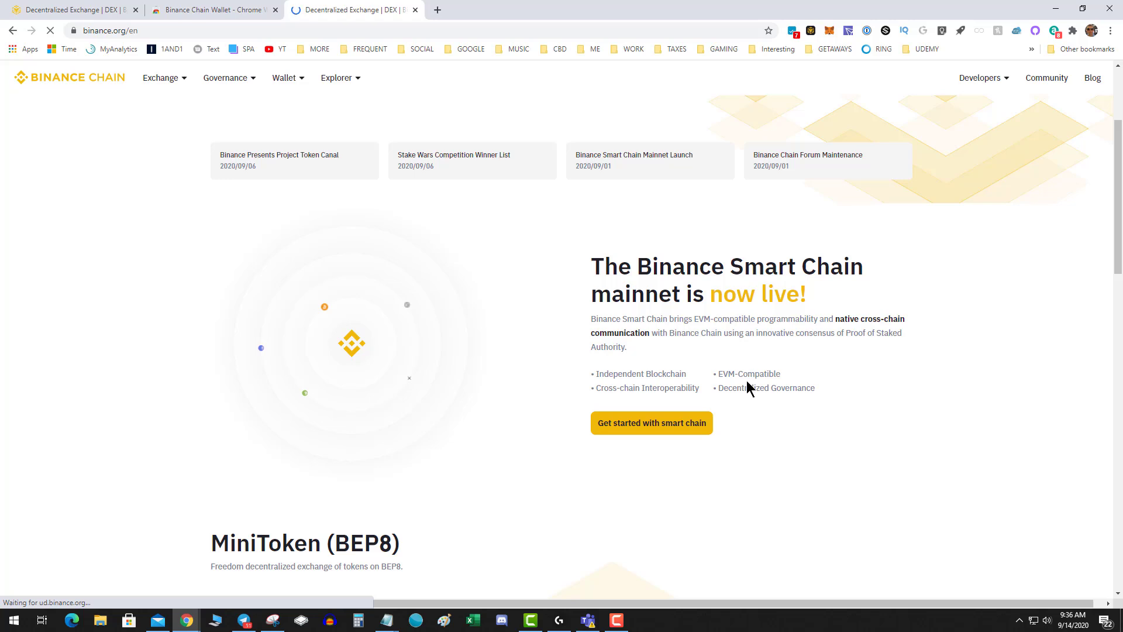
{"action": "scroll", "coordinate": [773, 433], "scroll_direction": "down", "scroll_amount": 2}
{"action": "scroll", "coordinate": [772, 435], "scroll_direction": "up", "scroll_amount": 5}
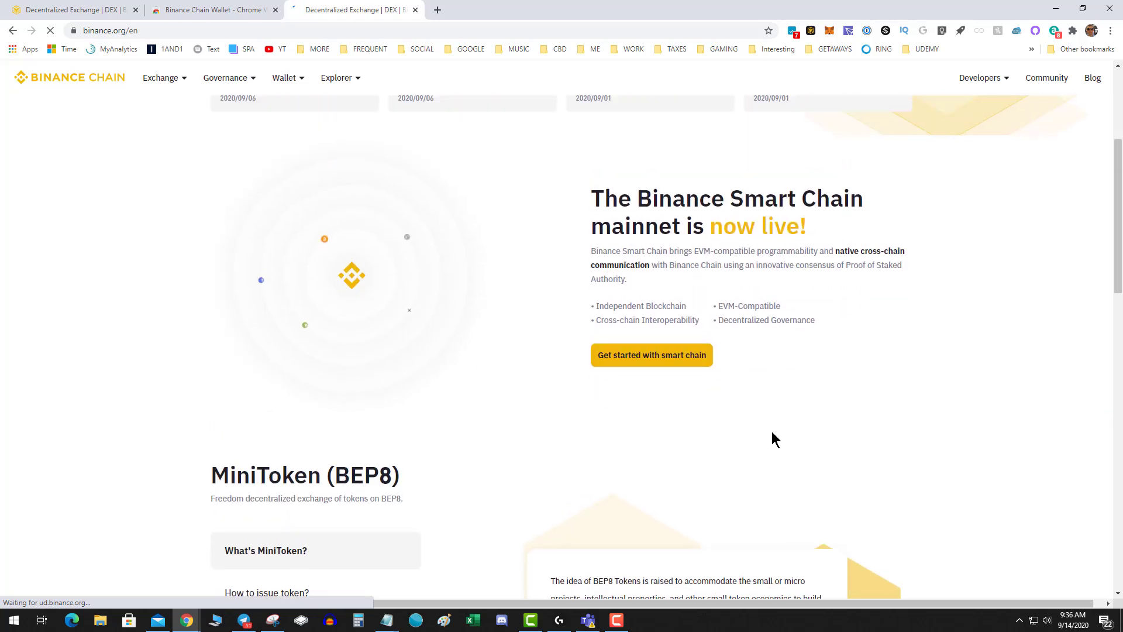